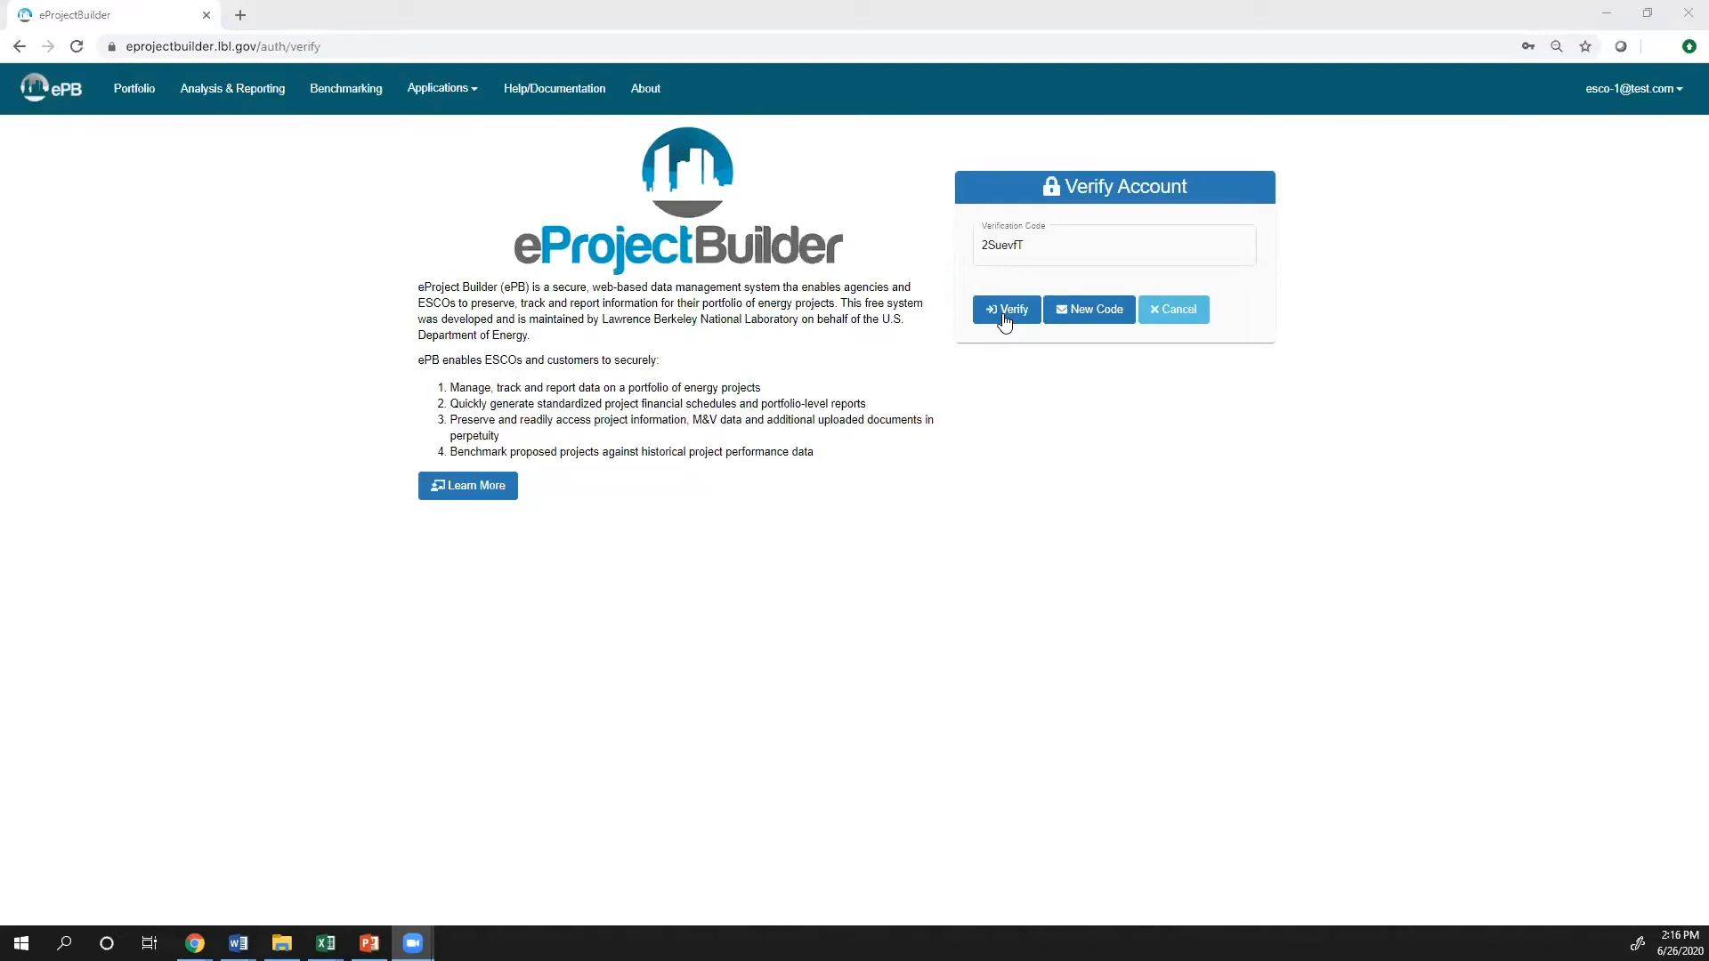
# Submit the entered verification code to finish signing in.
pyautogui.click(1005, 312)
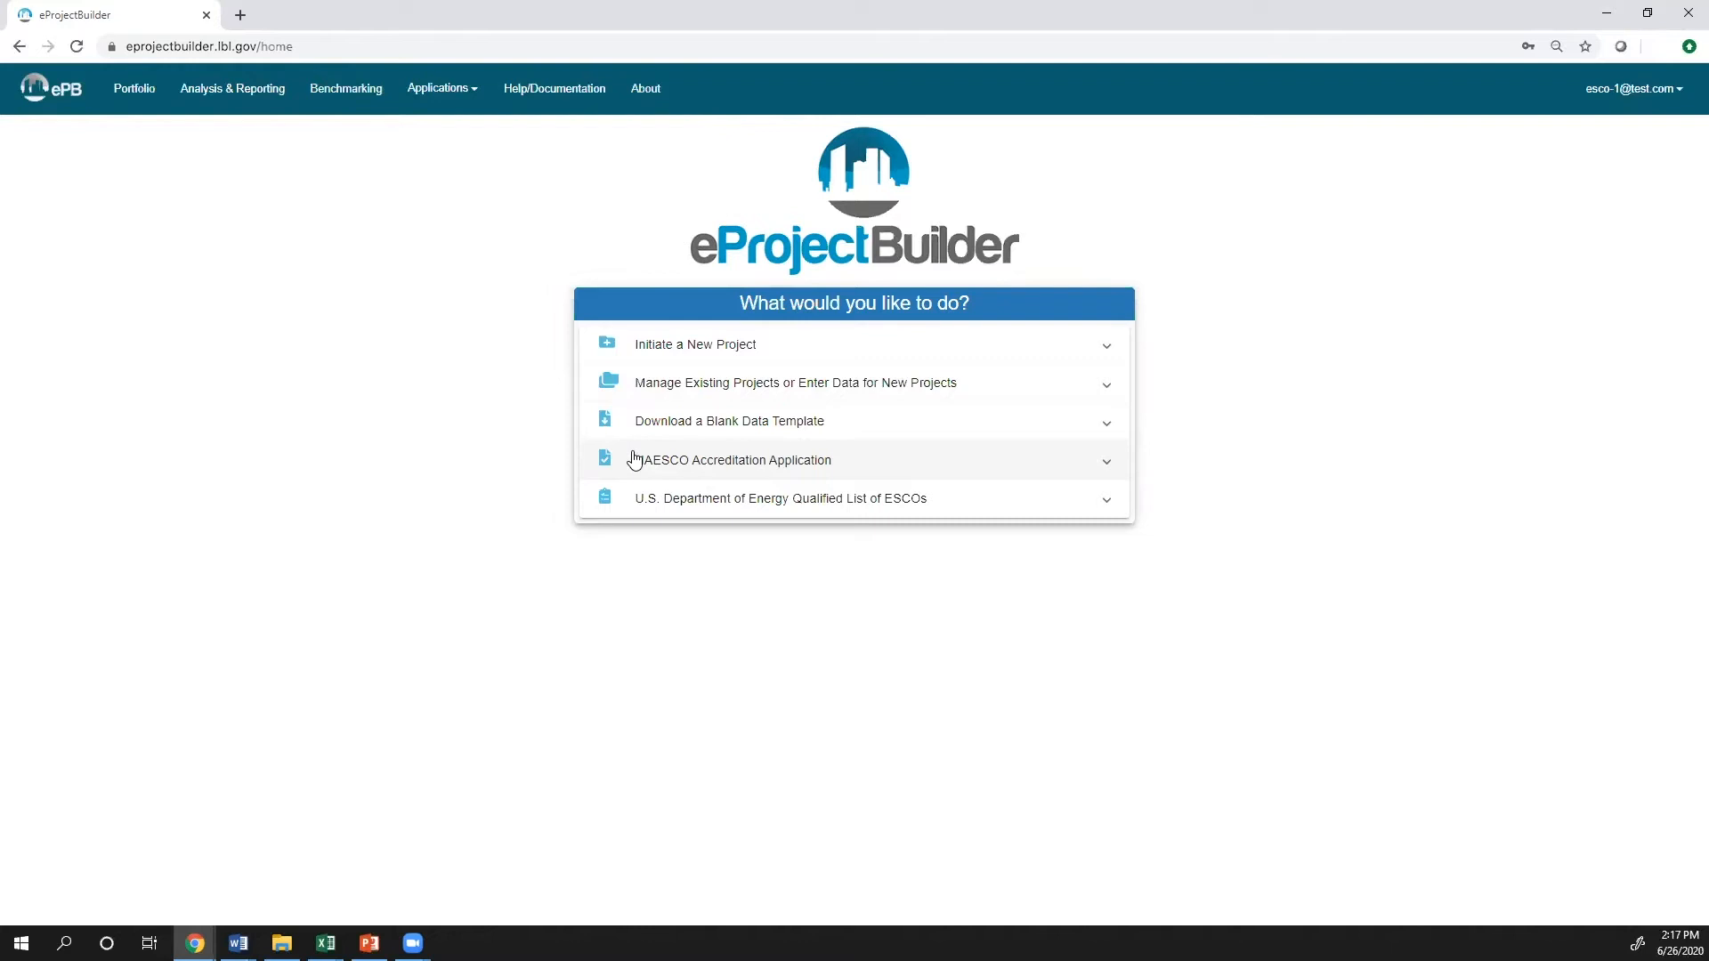
# Expand each home page option in turn, from Initiate a New Project to U.S. Department of Energy Qualified List of ESCOs.
pyautogui.click(706, 357)
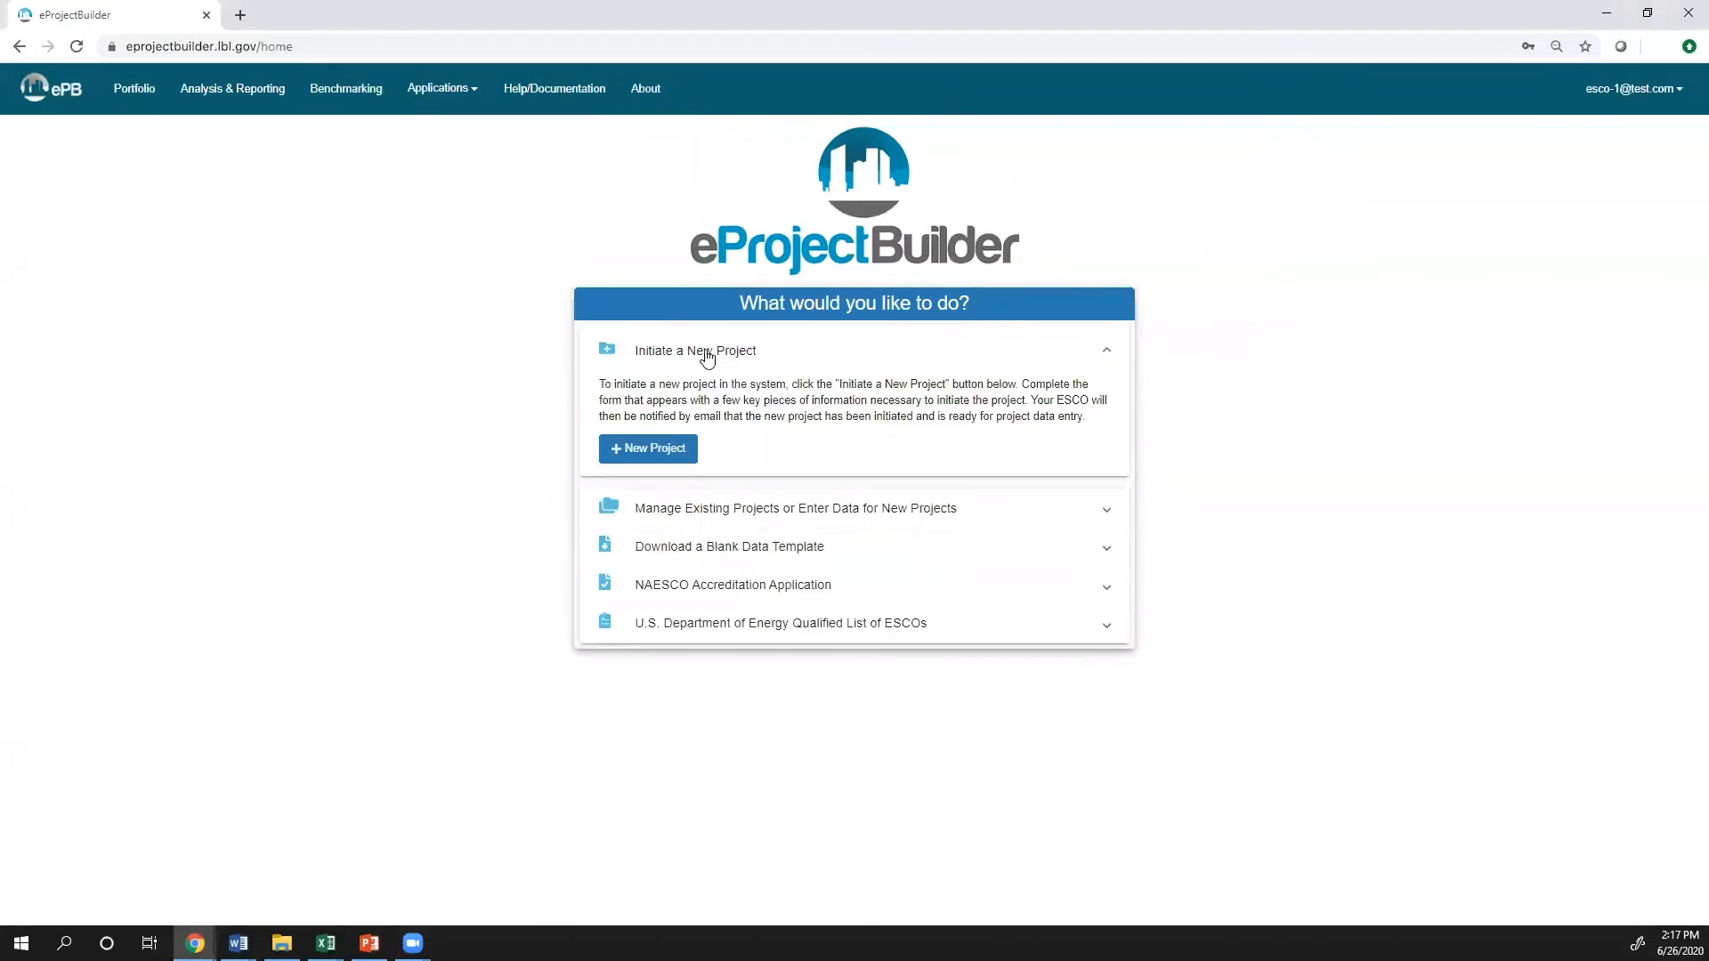
pyautogui.click(674, 514)
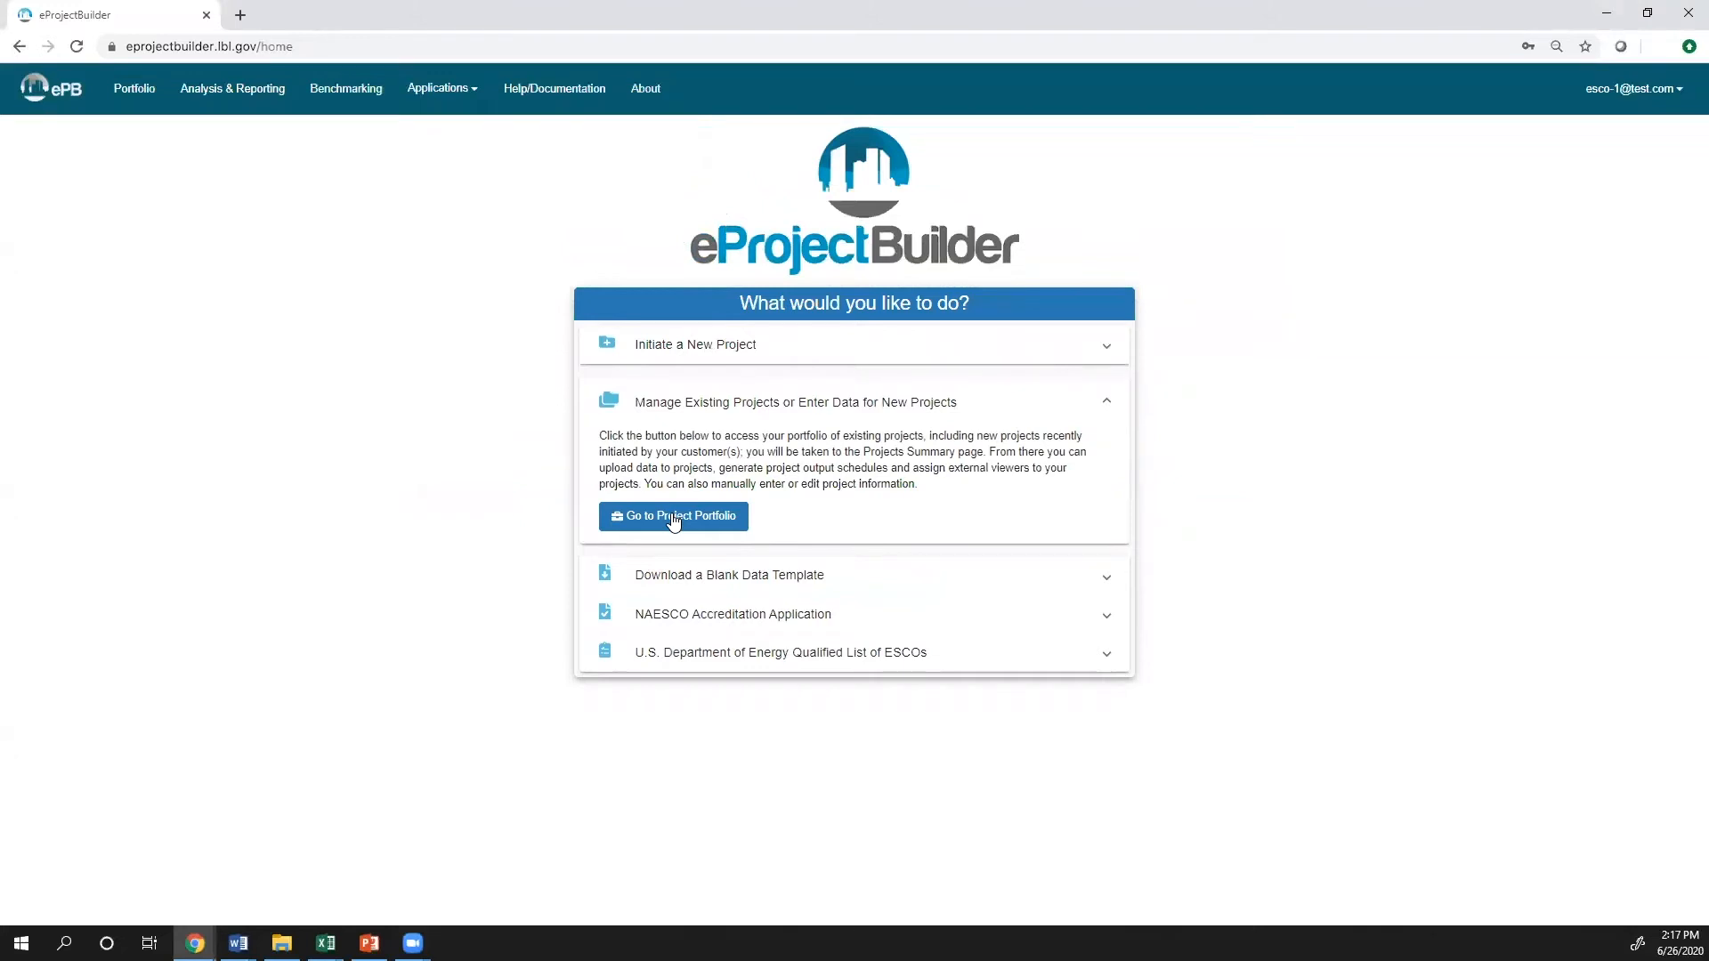
pyautogui.click(667, 576)
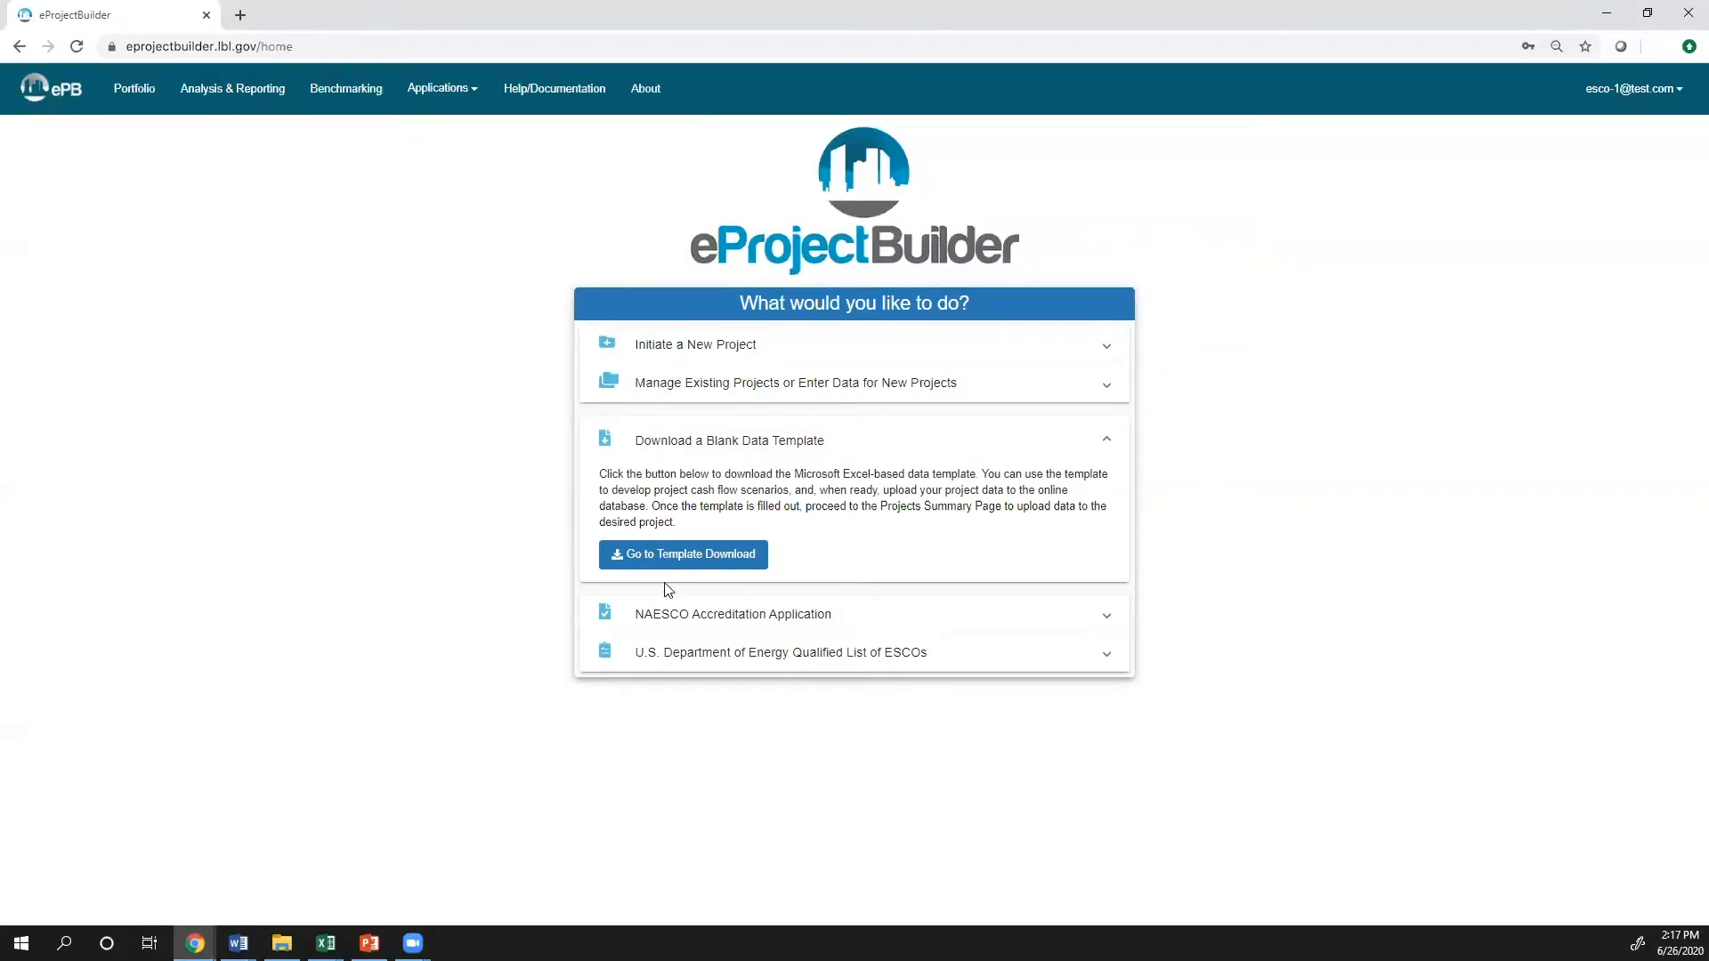
pyautogui.click(663, 629)
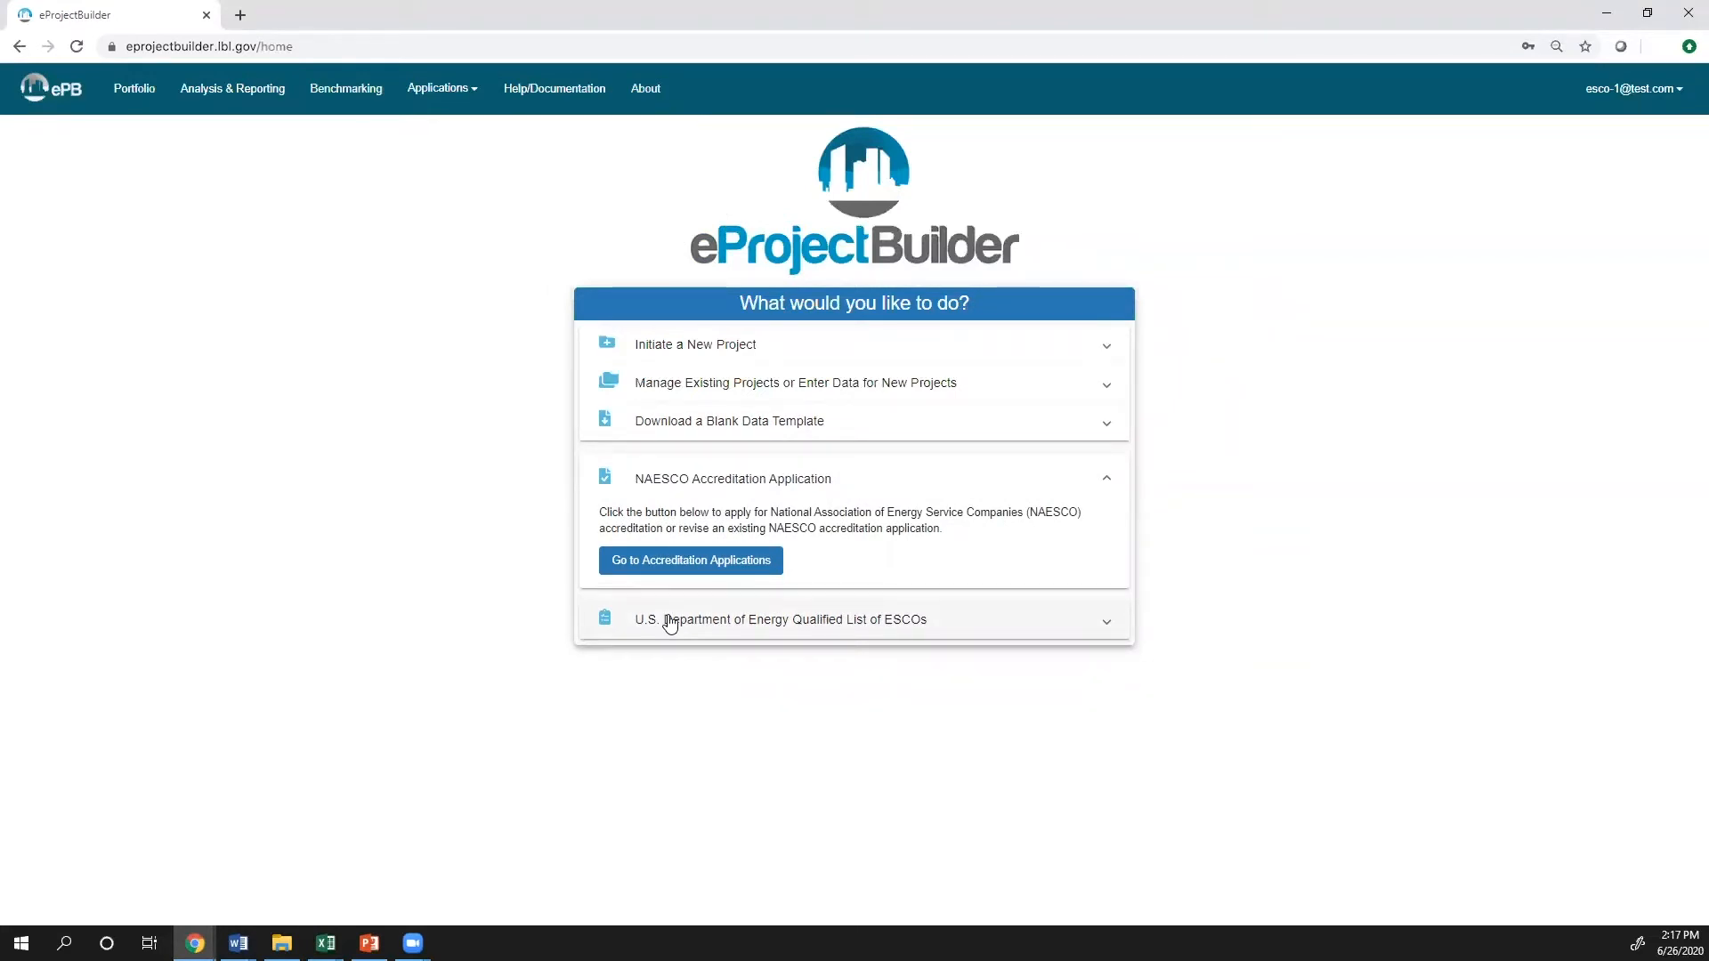
pyautogui.click(695, 625)
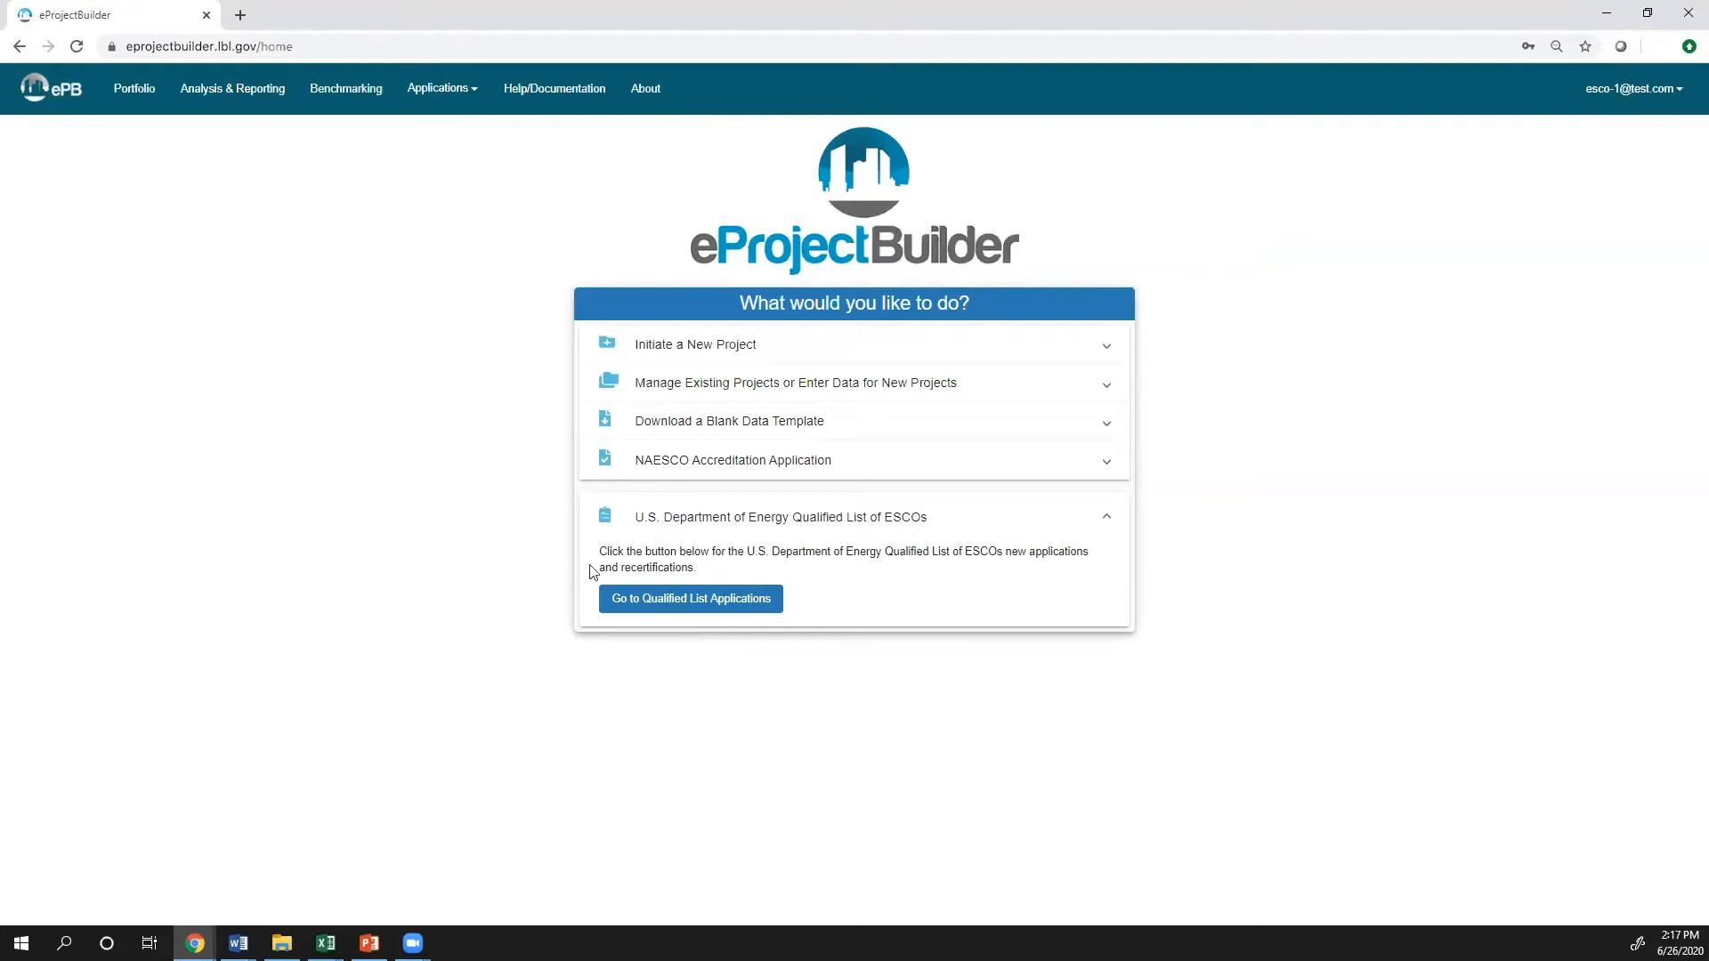
# Open the project portfolio, view the data template download options and return to the project list.
pyautogui.click(141, 93)
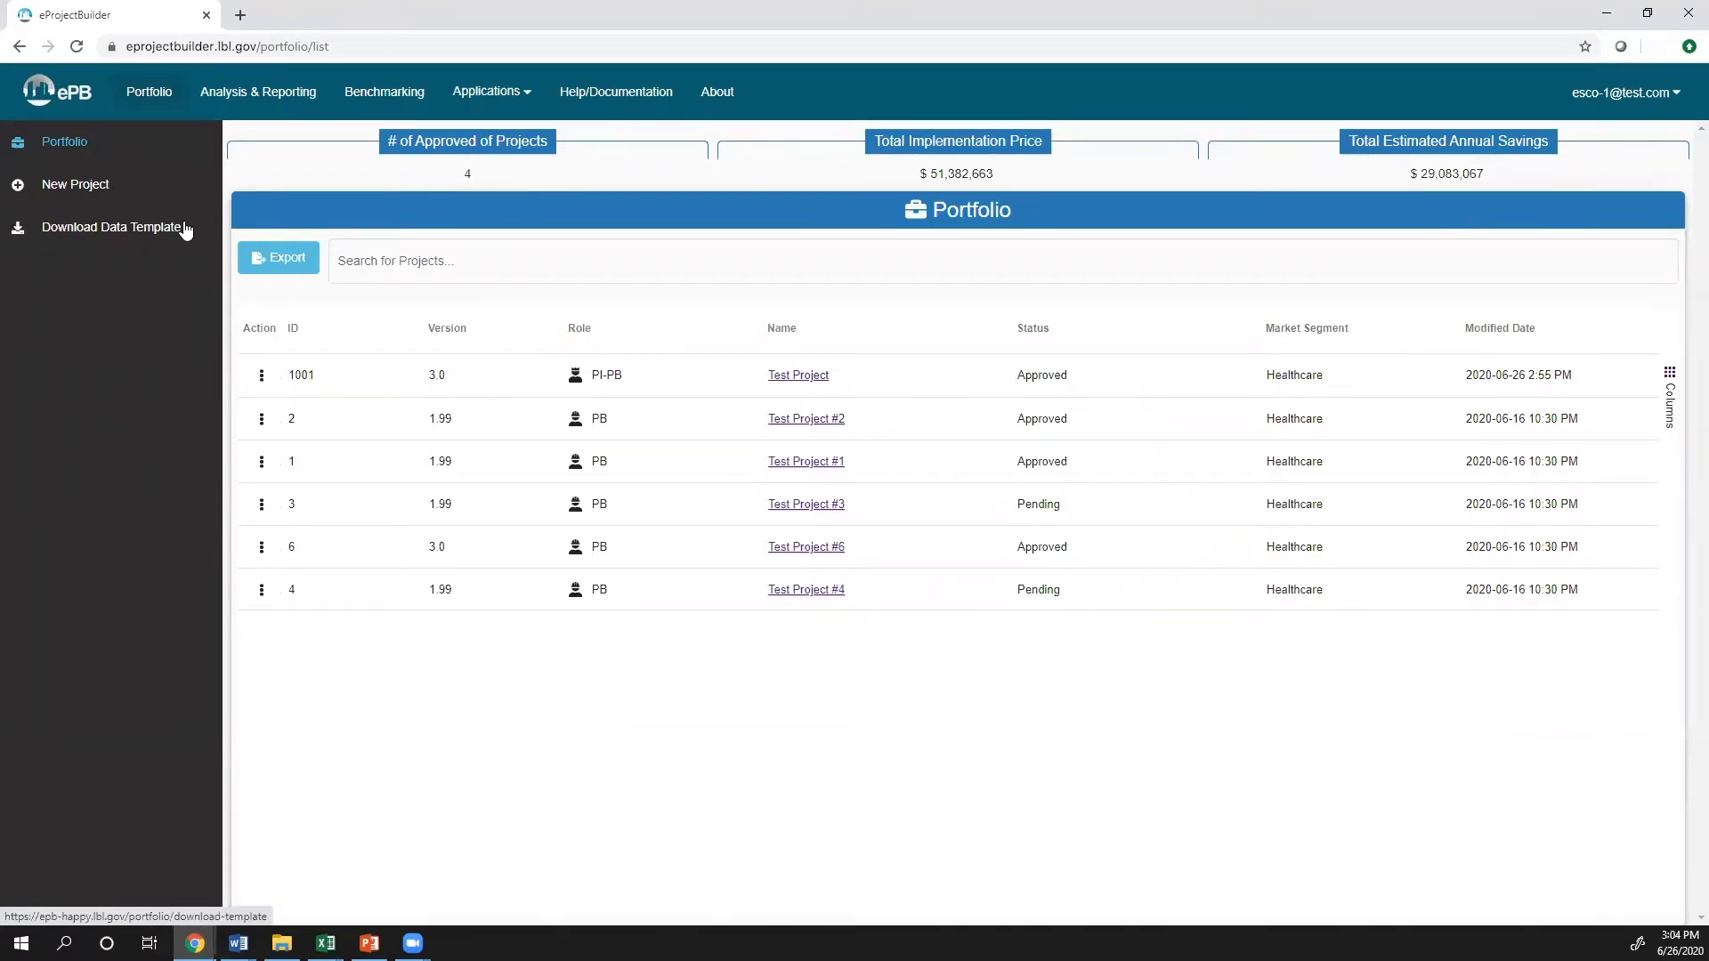
pyautogui.click(123, 228)
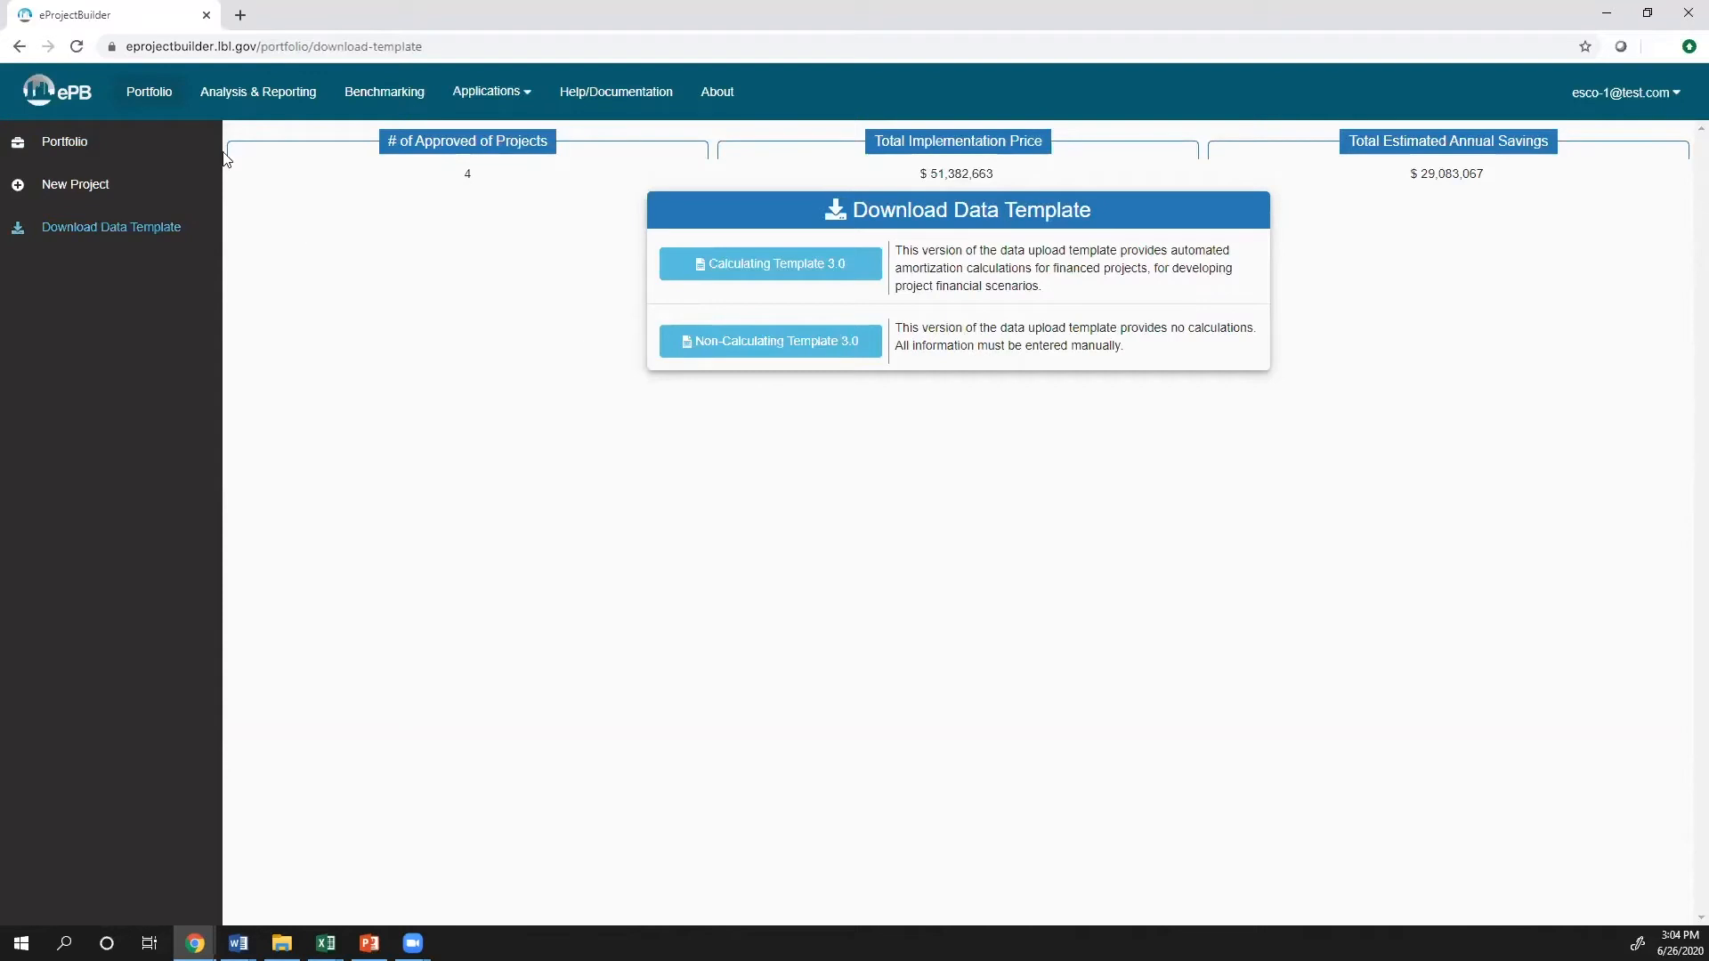
pyautogui.click(147, 92)
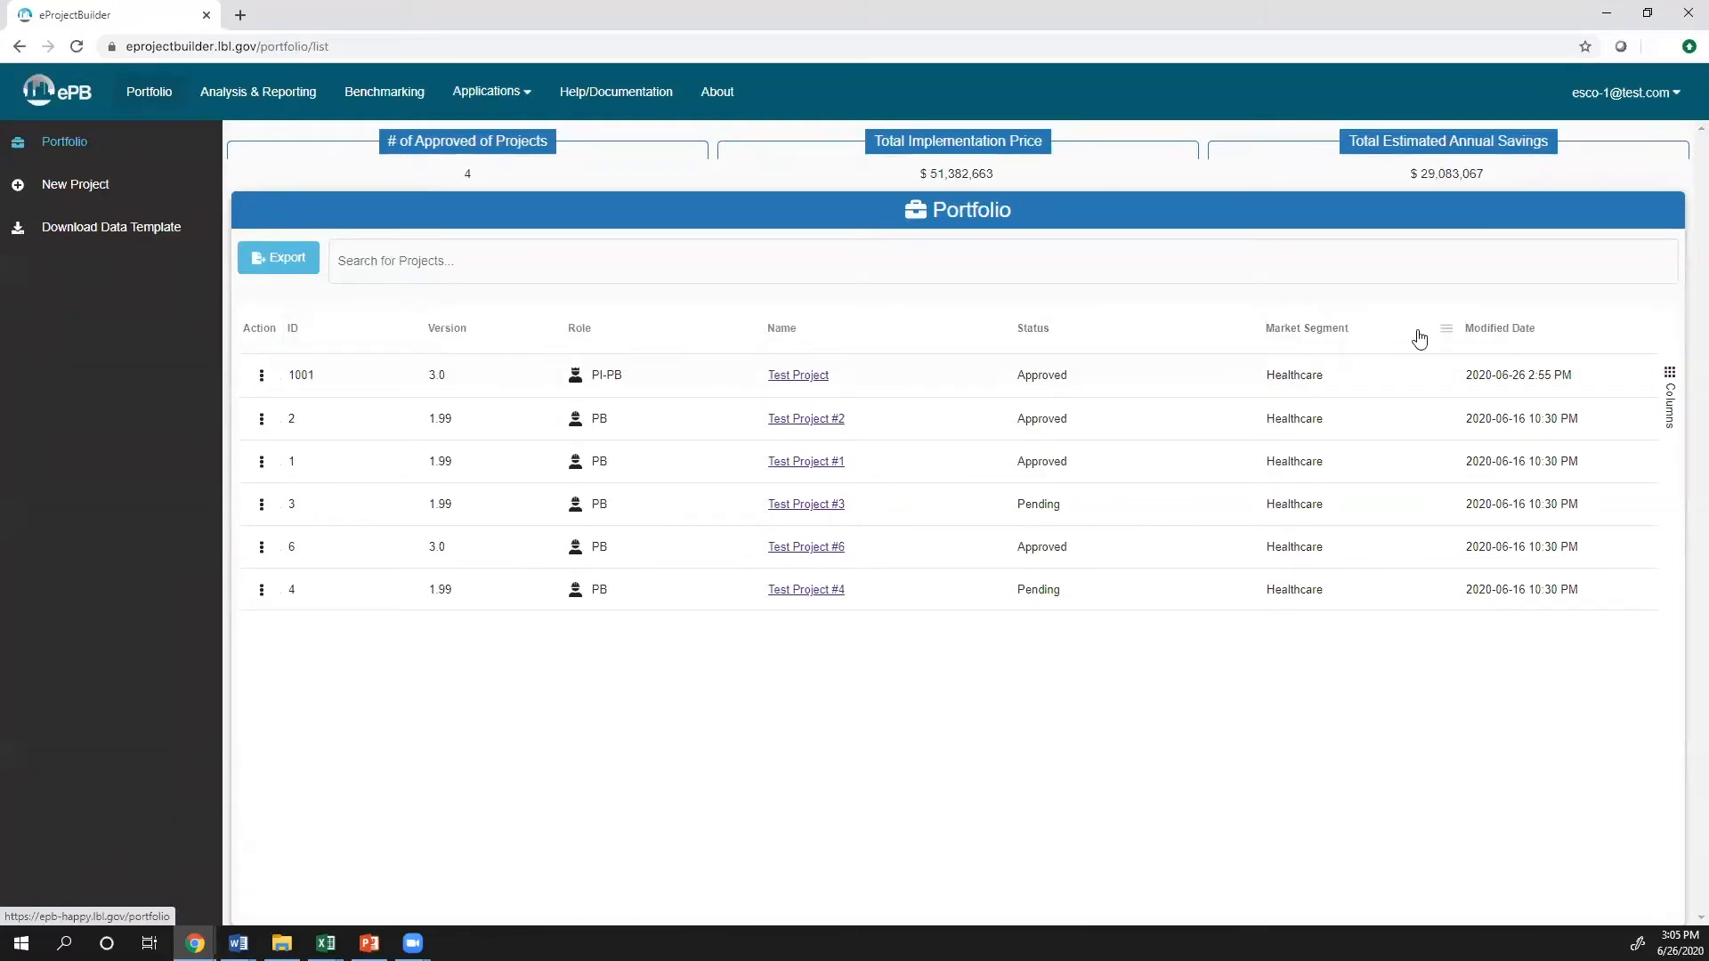
# Show the Cabinet Agency column in the portfolio table and hide it again.
pyautogui.click(1671, 378)
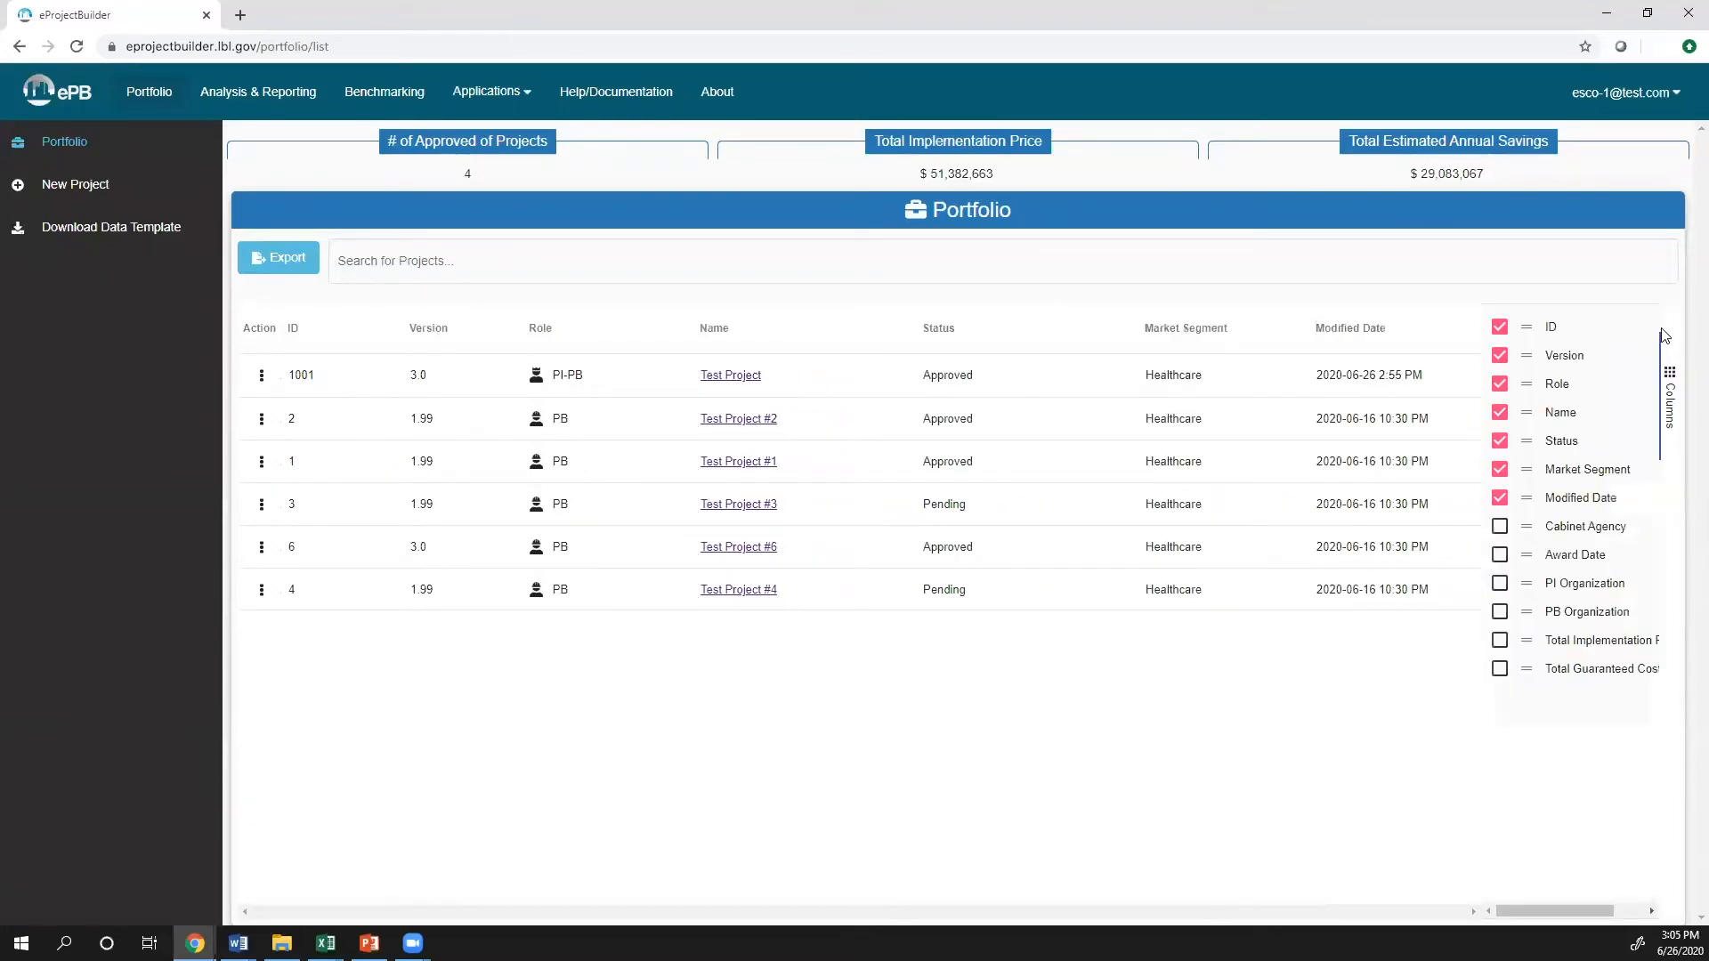
pyautogui.click(1500, 525)
pyautogui.click(1500, 525)
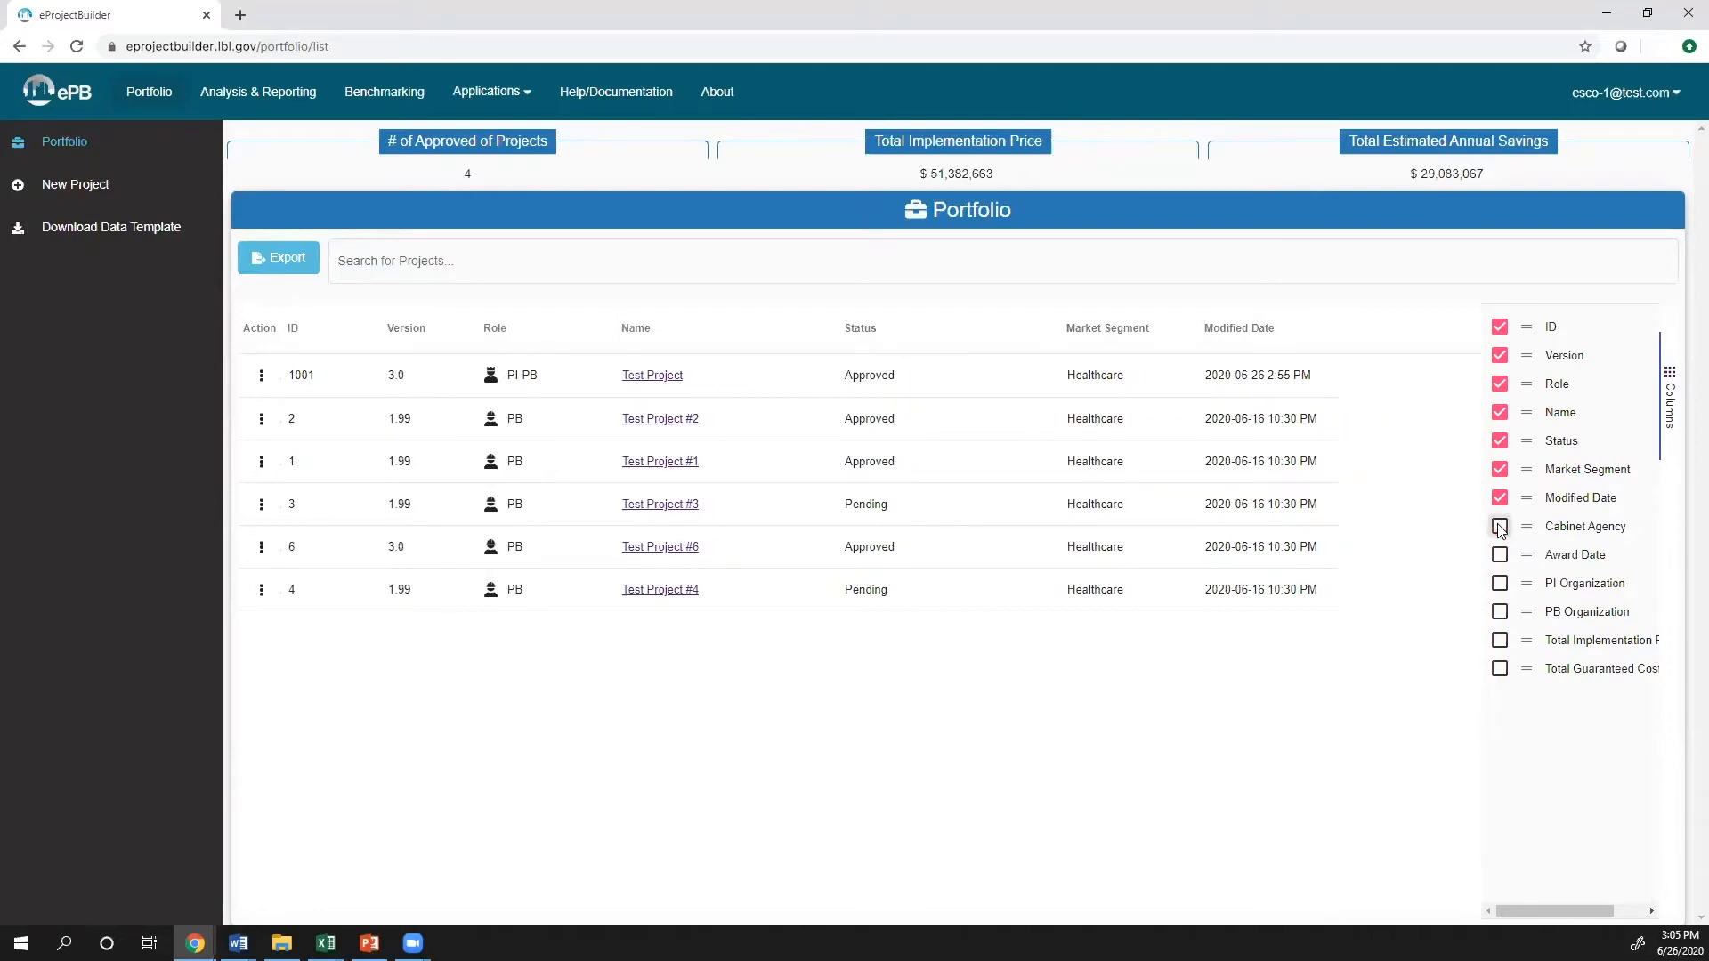
pyautogui.click(1668, 379)
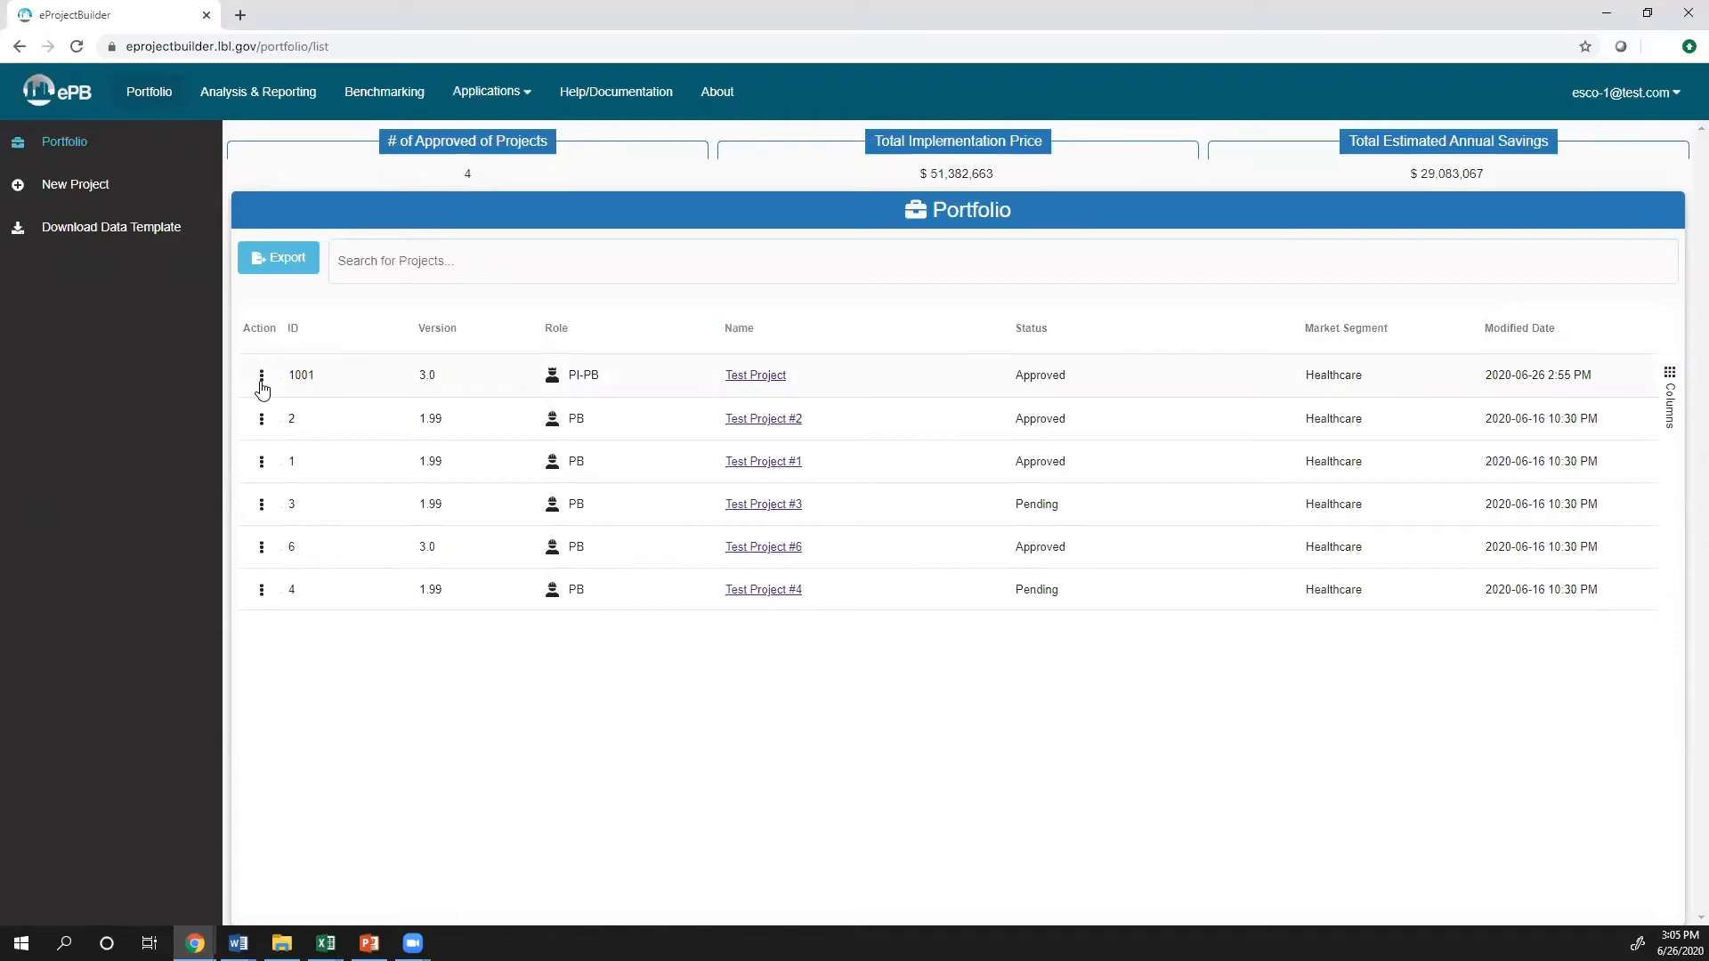
# Review the actions available for the approved Test Project in the portfolio list and dismiss them.
pyautogui.click(262, 384)
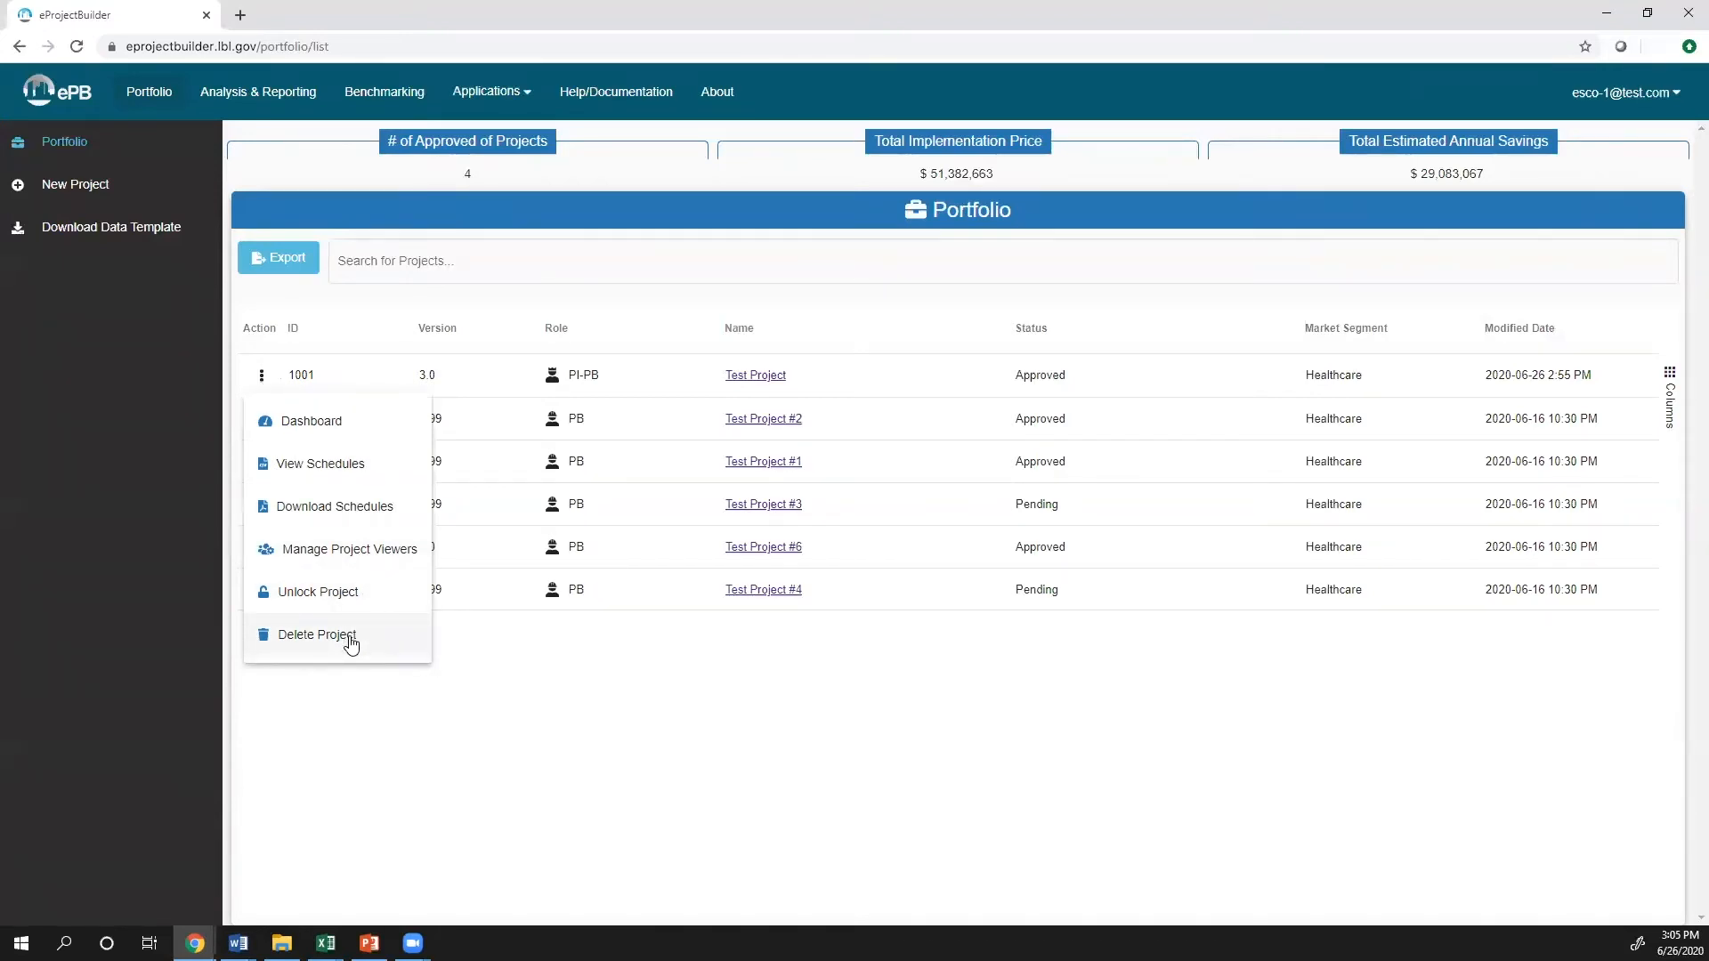
pyautogui.click(474, 623)
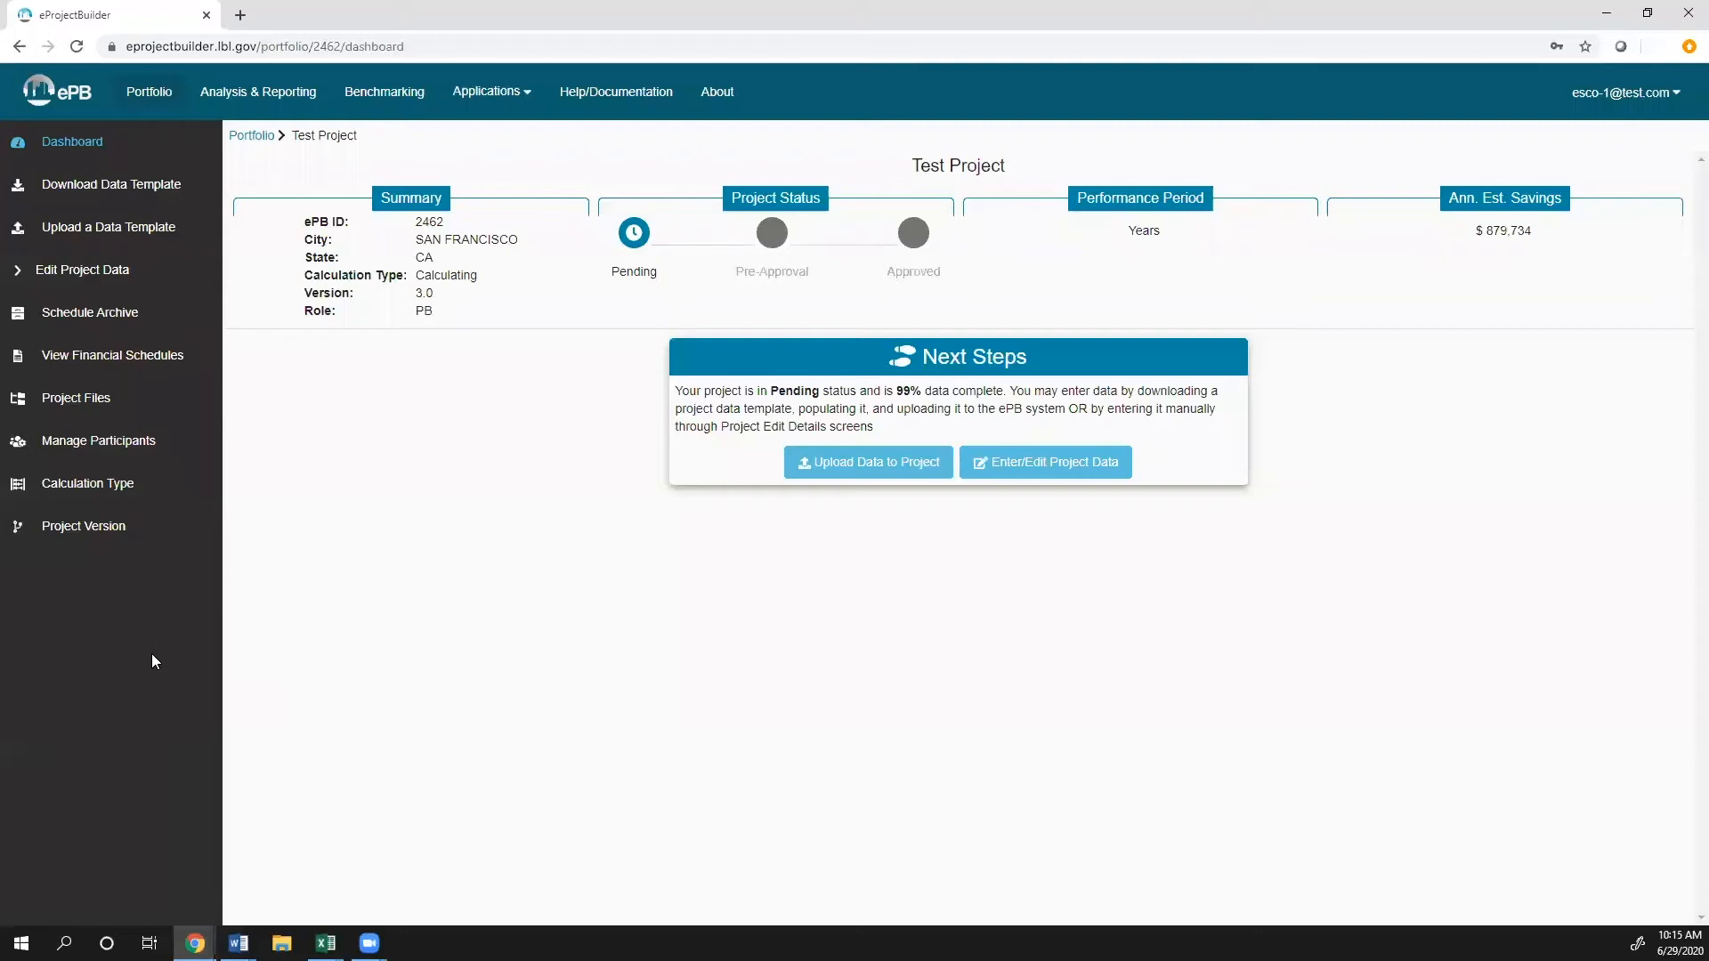
# View the data template download and upload pages of Test Project.
pyautogui.click(94, 190)
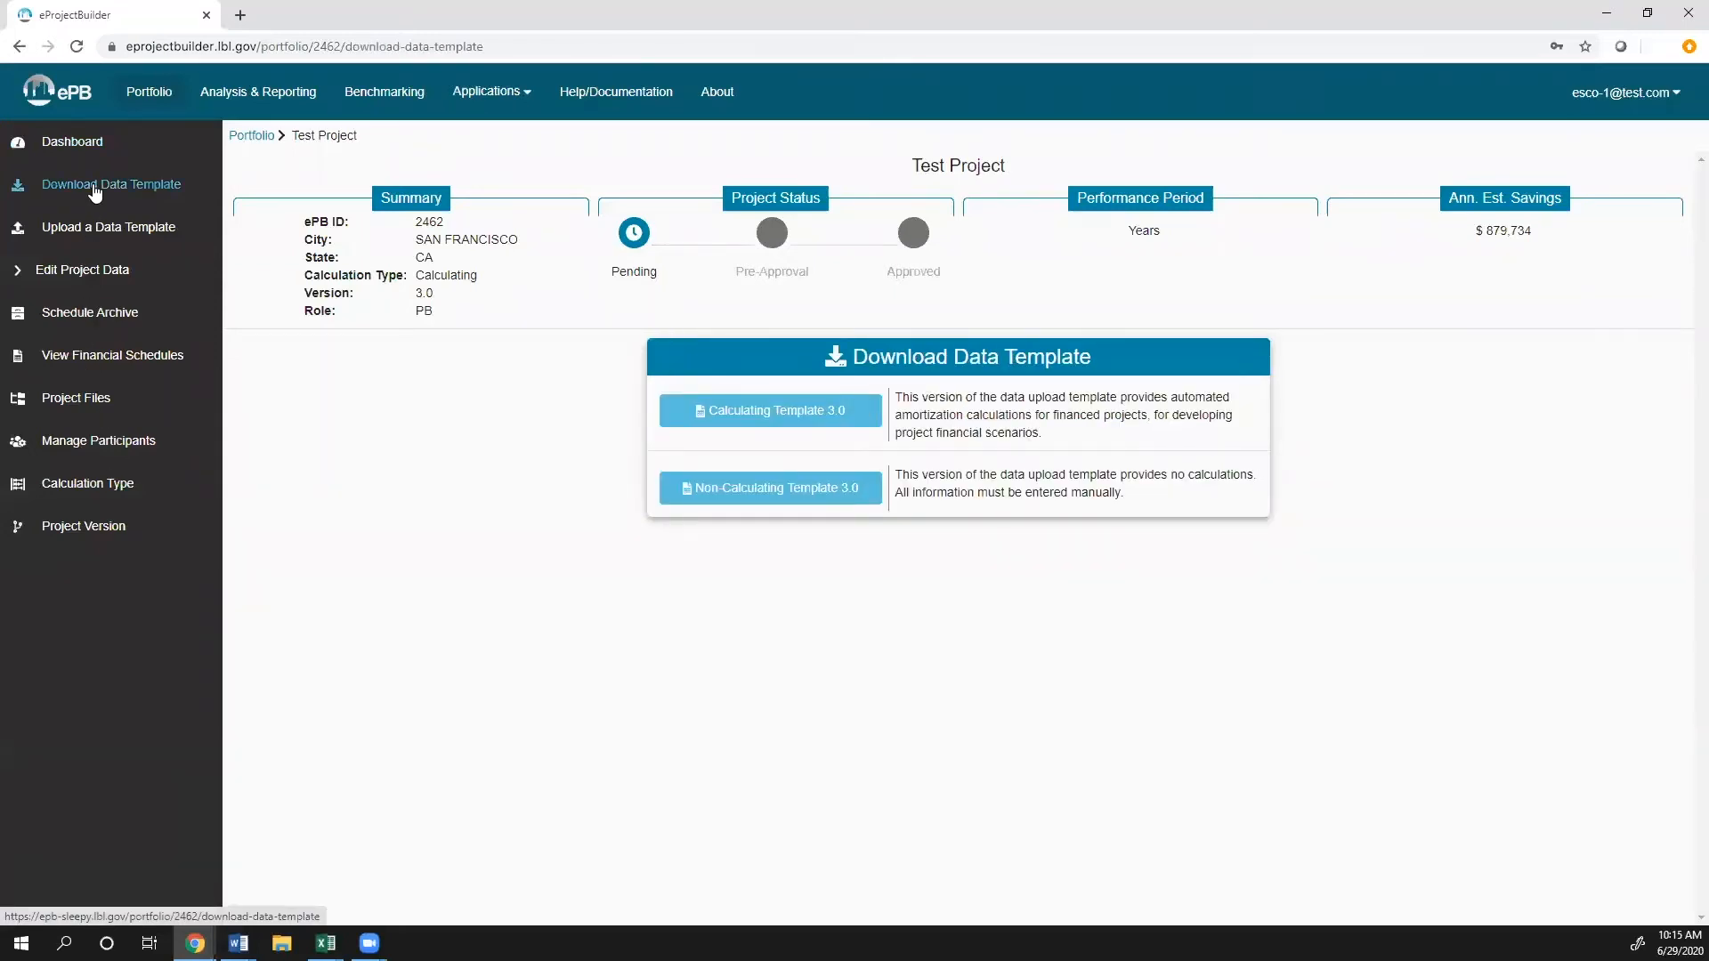
pyautogui.click(91, 228)
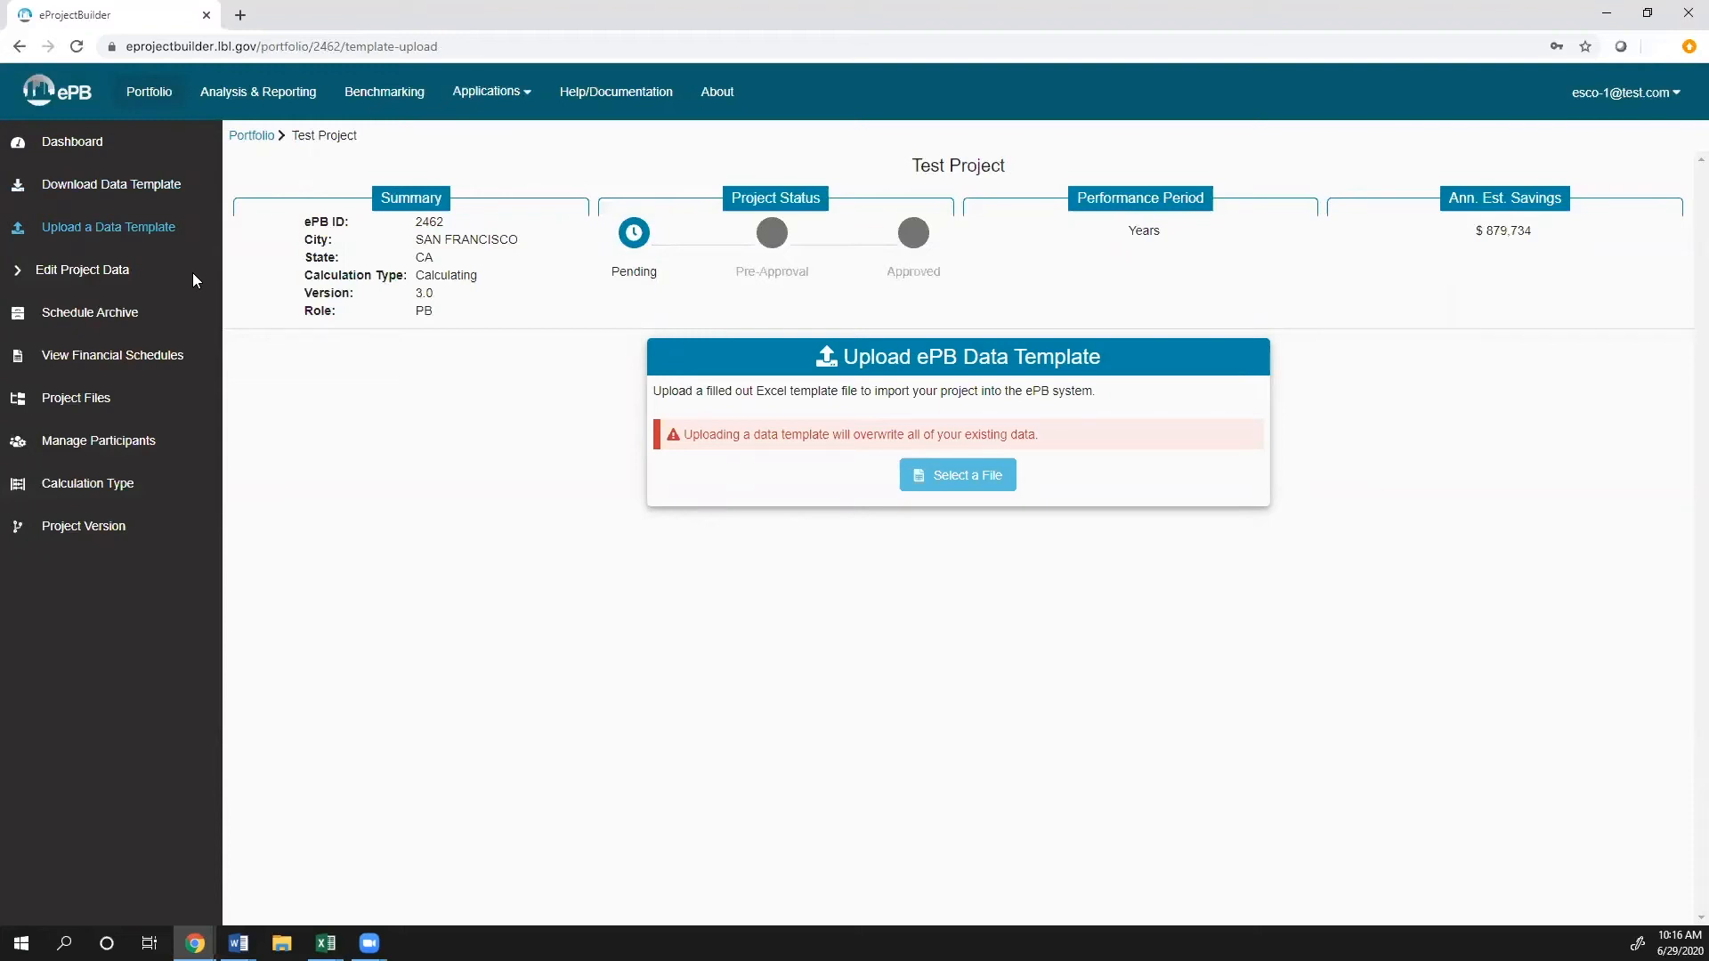
# Examine the available agreement types in Test Project's summary, then view its ECM Pricing and Saving data.
pyautogui.click(25, 283)
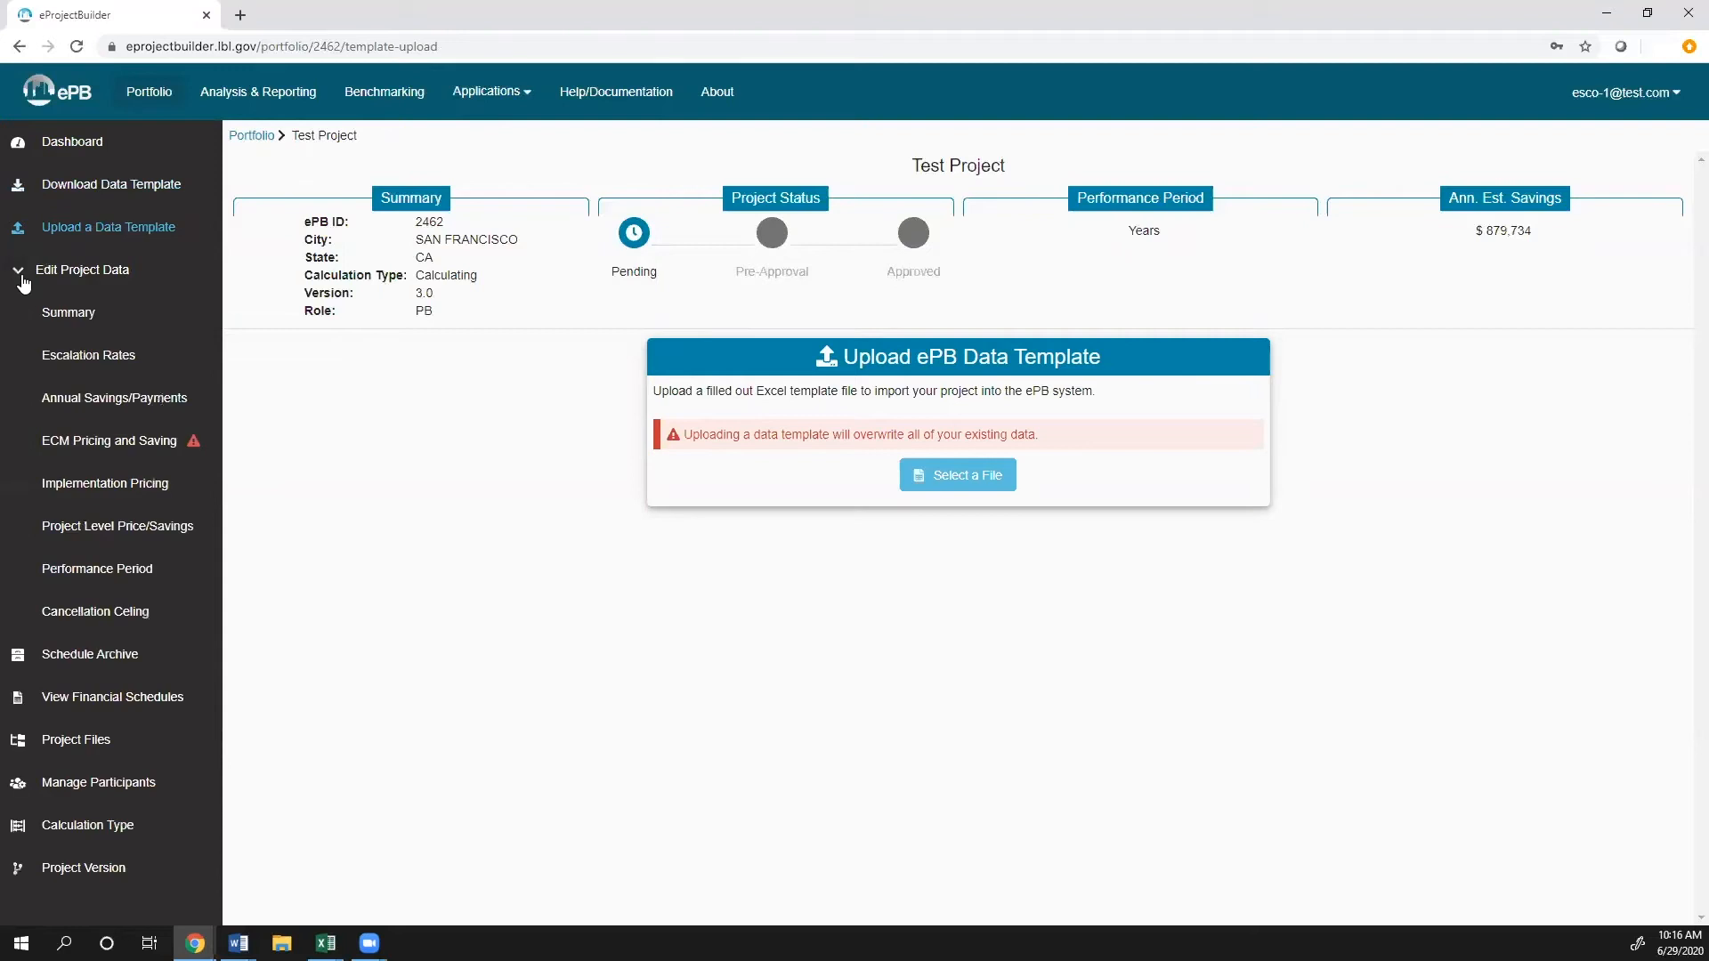
pyautogui.click(55, 317)
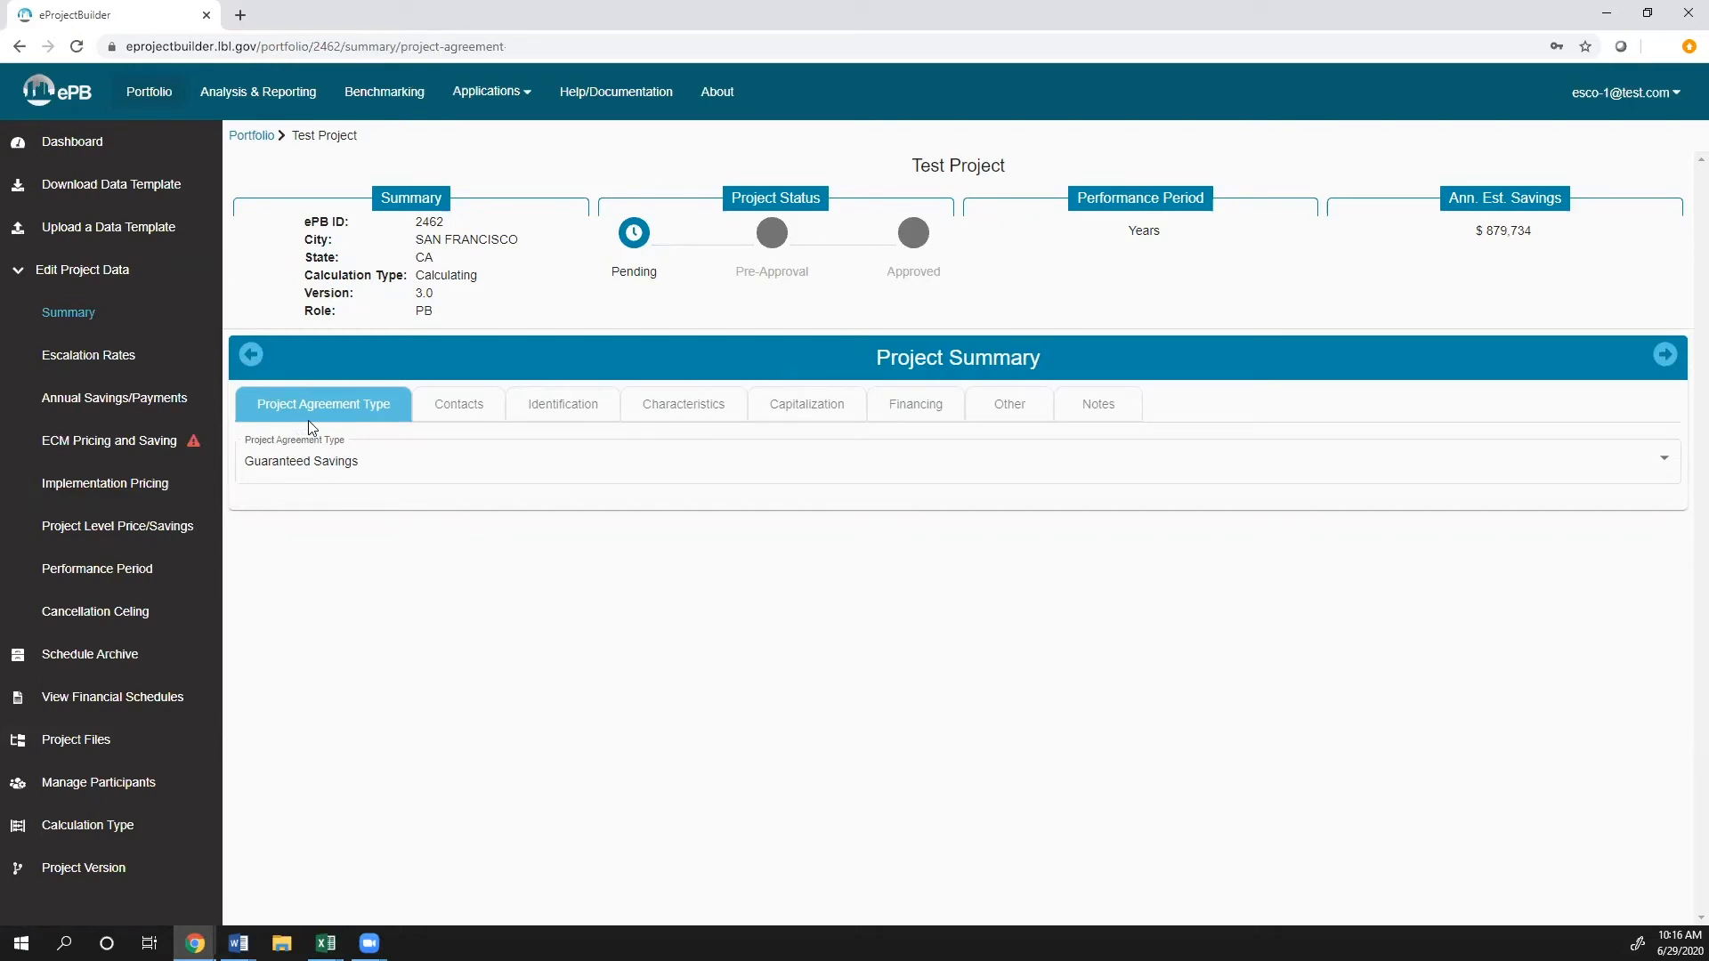
pyautogui.click(442, 477)
pyautogui.scroll(-2, 460, 560)
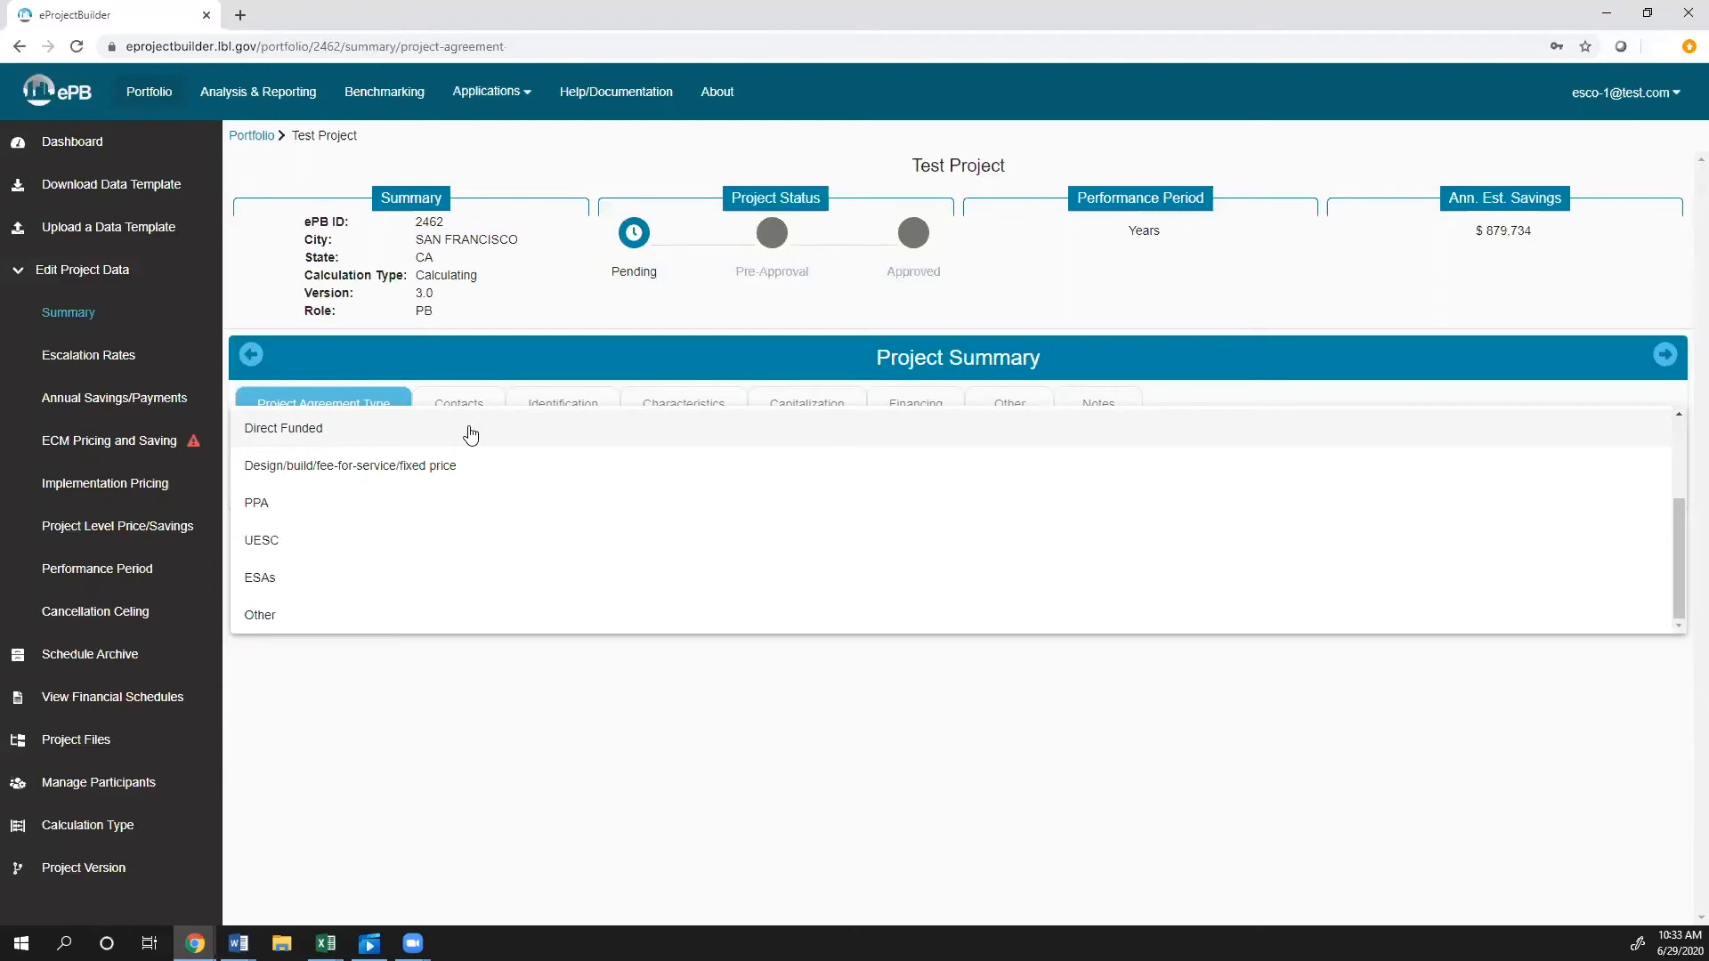
pyautogui.click(175, 447)
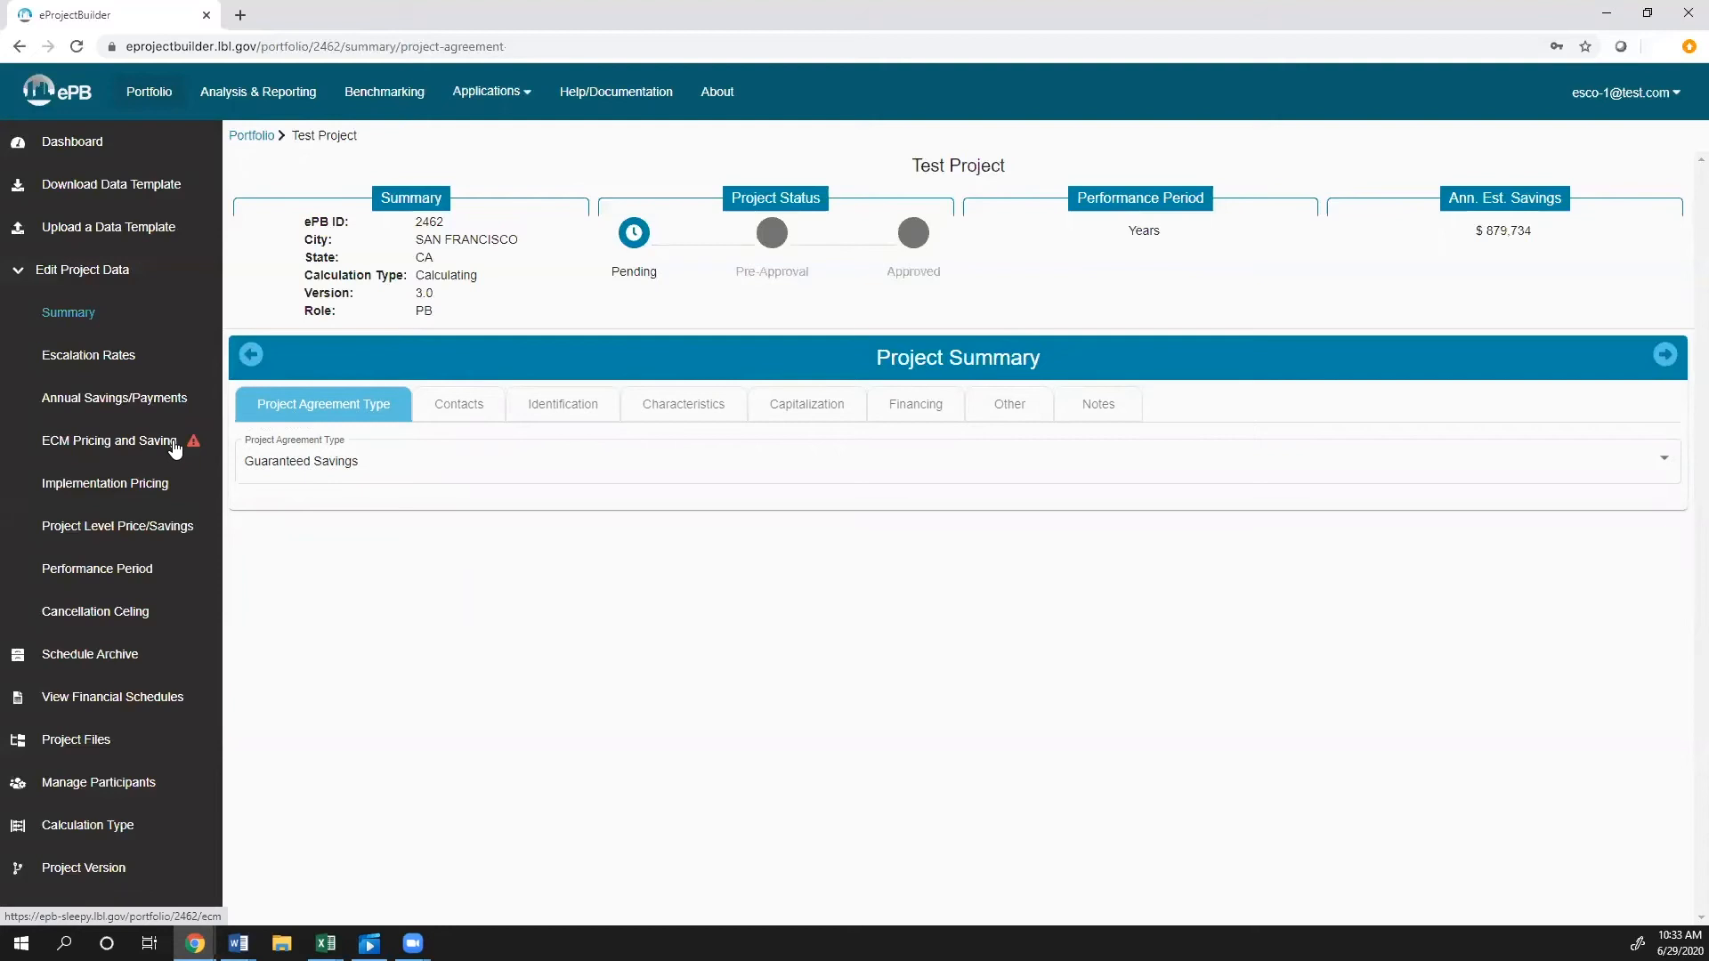
pyautogui.click(174, 450)
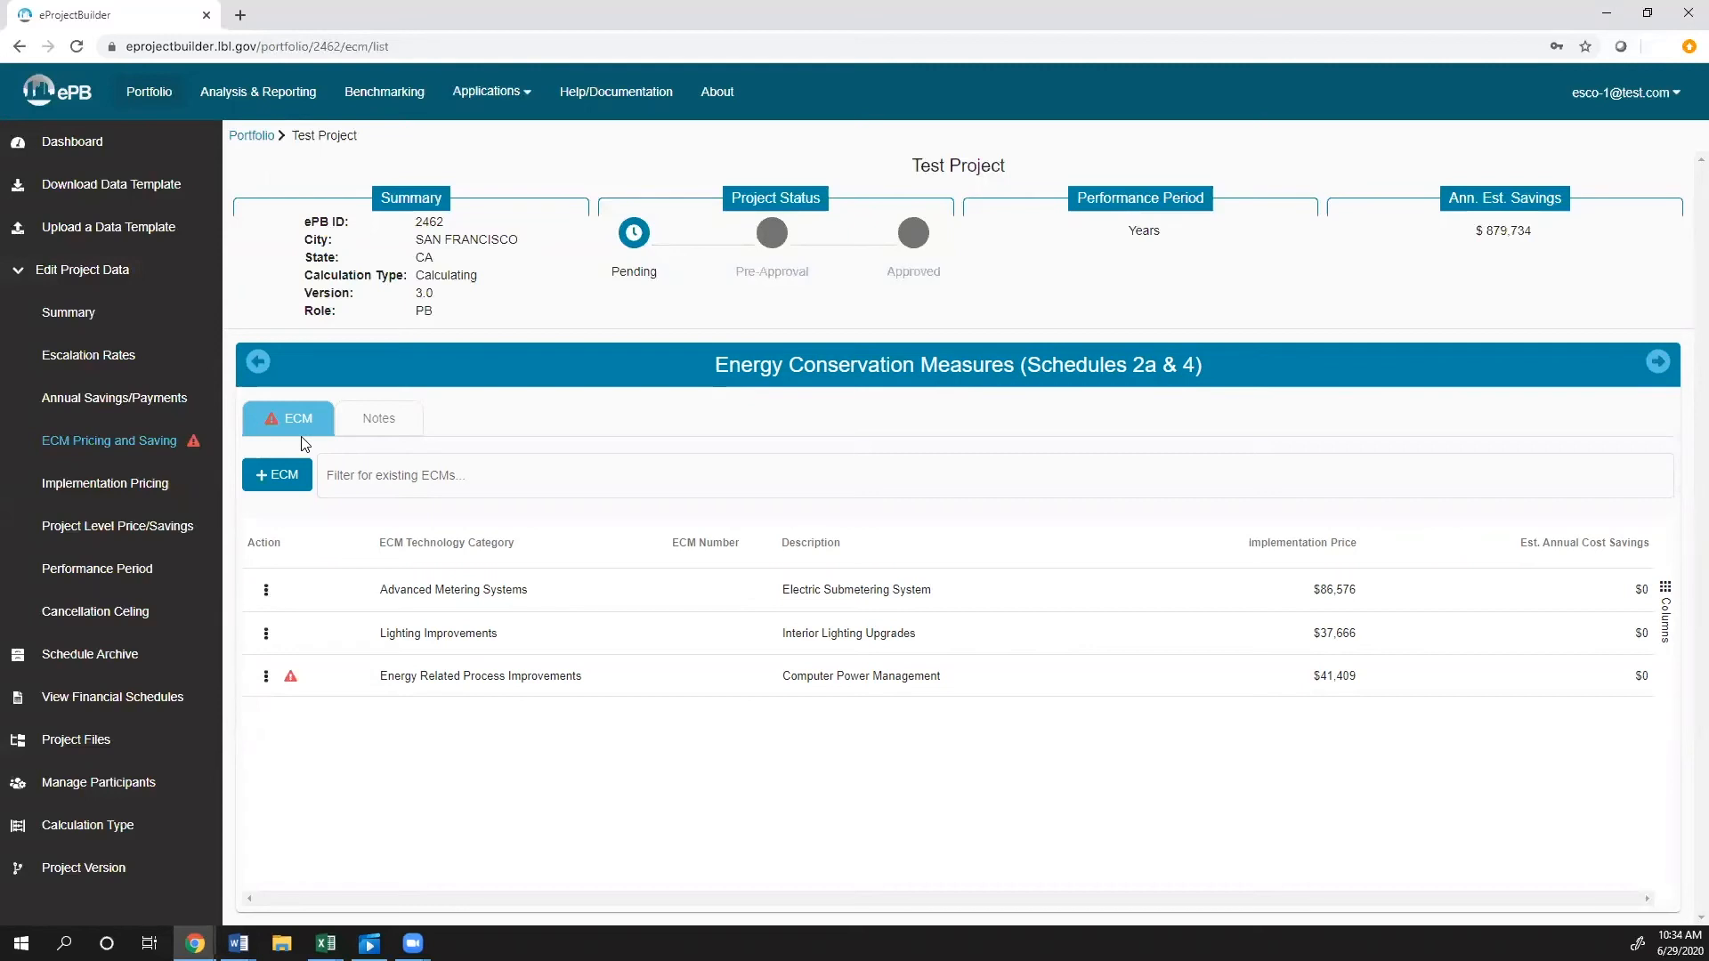
# Review the calculation type choices for Test Project without changing the setting.
pyautogui.click(73, 840)
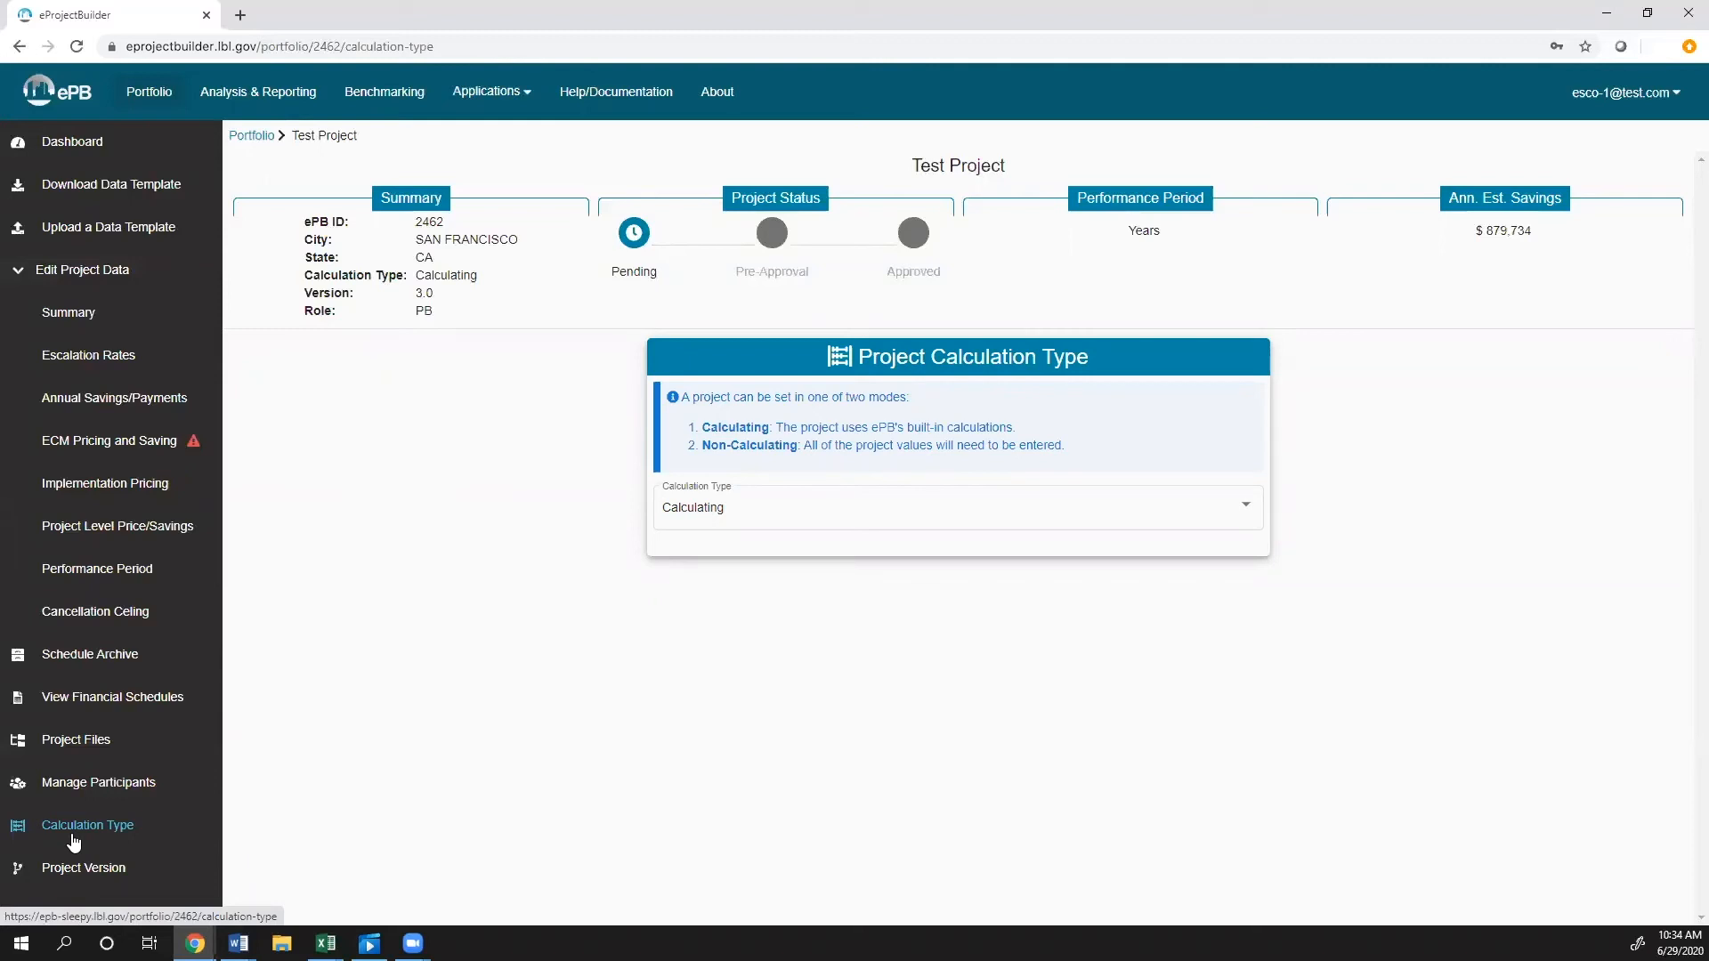
pyautogui.click(1135, 523)
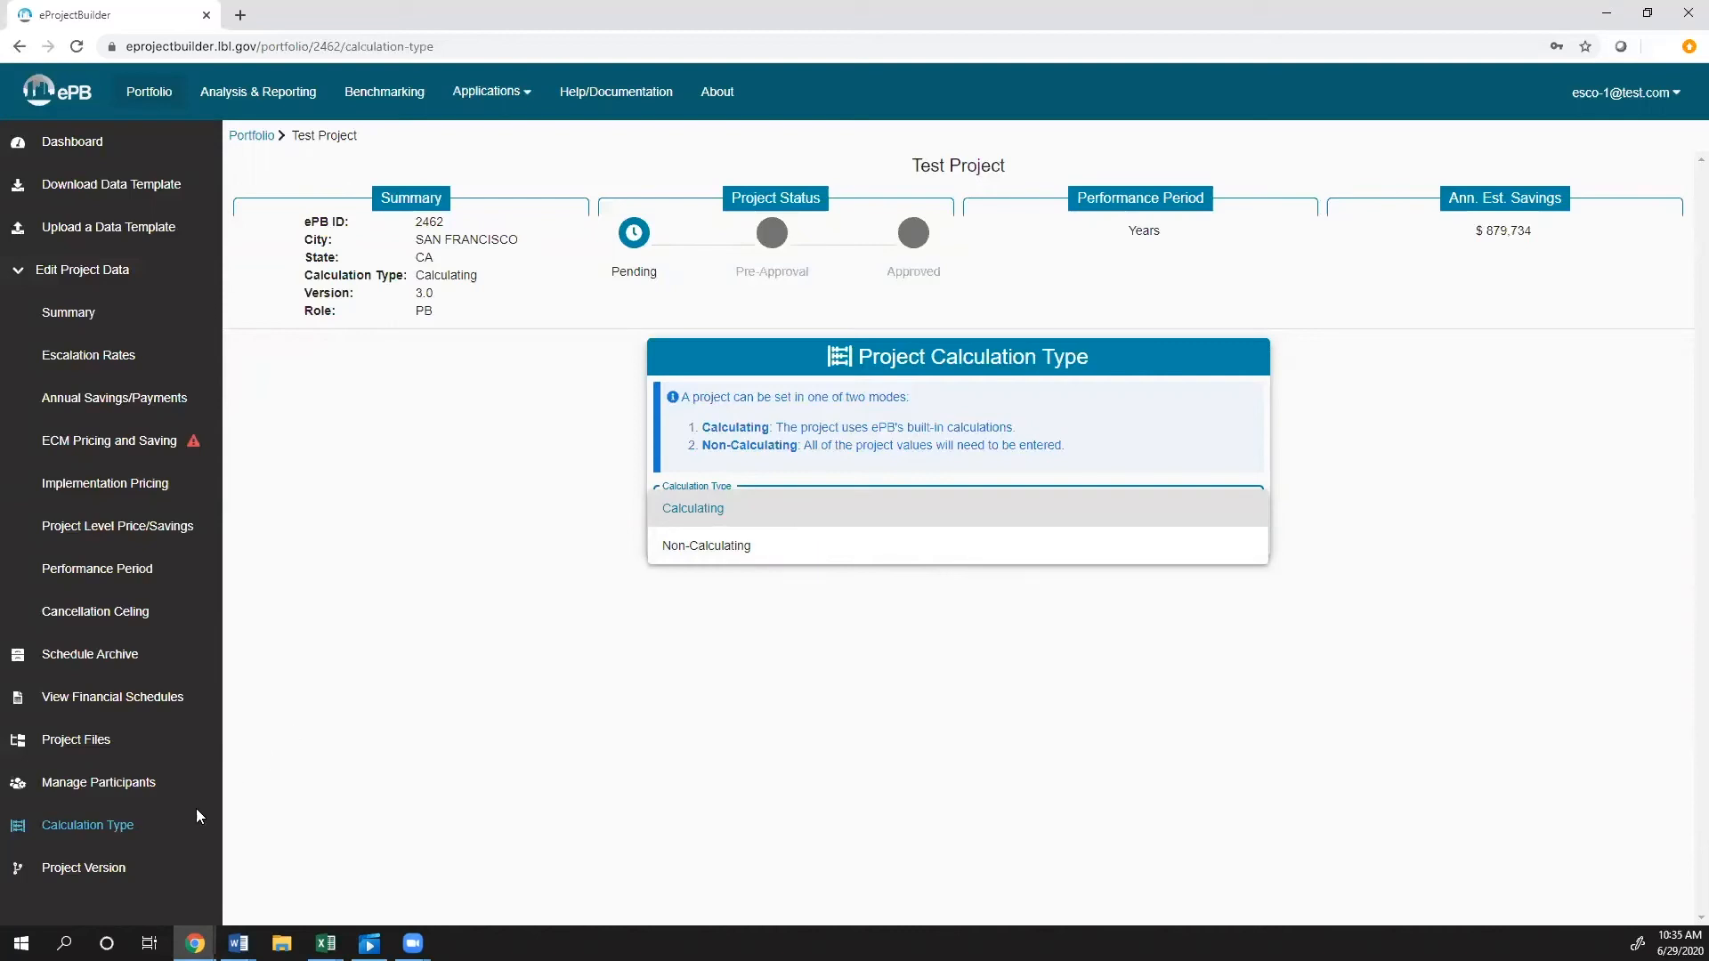
pyautogui.click(57, 874)
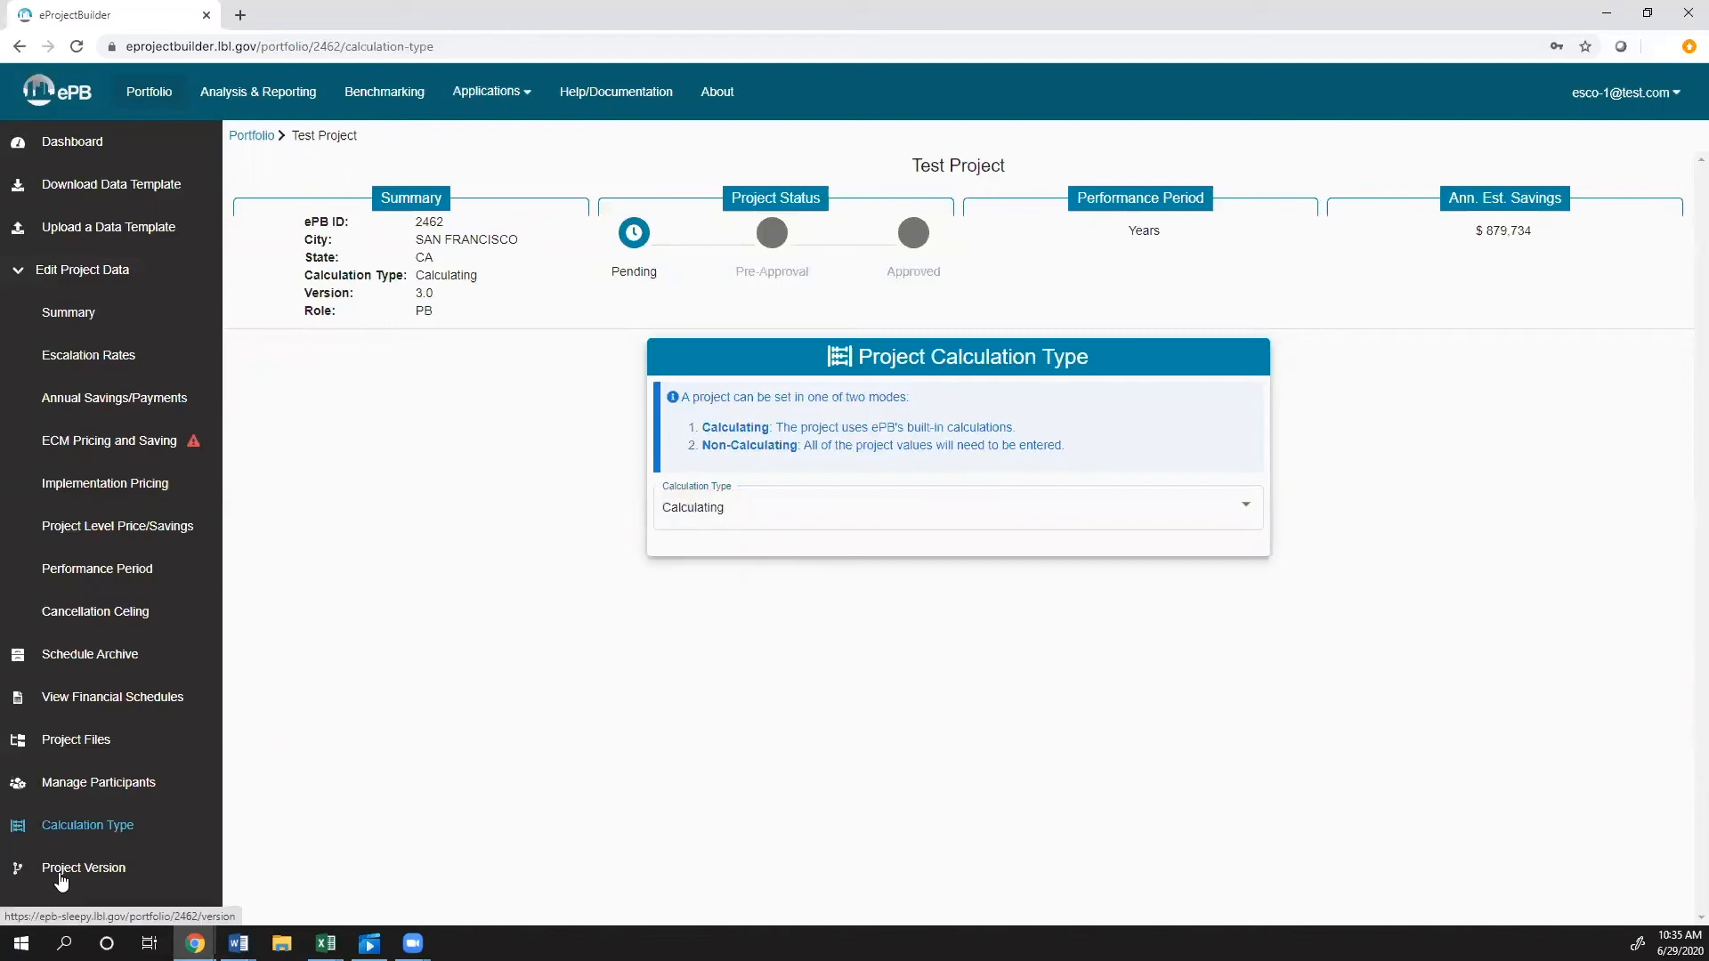
# Review the project version choices for Test Project without changing the version.
pyautogui.click(61, 877)
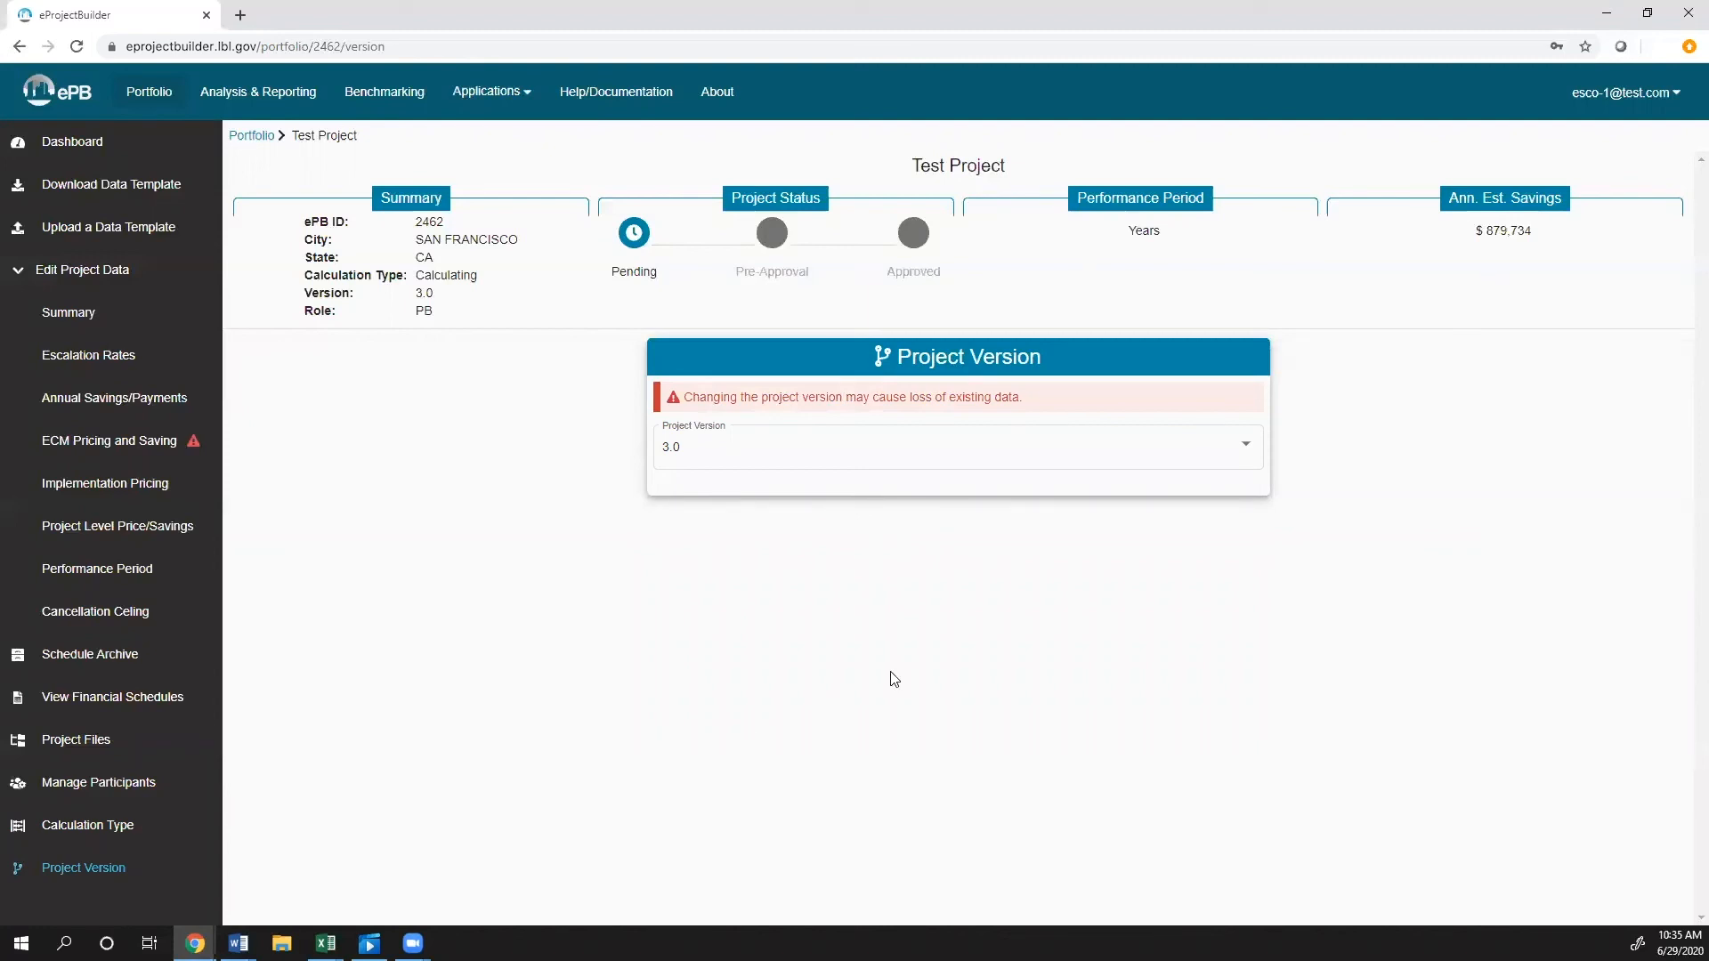
pyautogui.click(1075, 450)
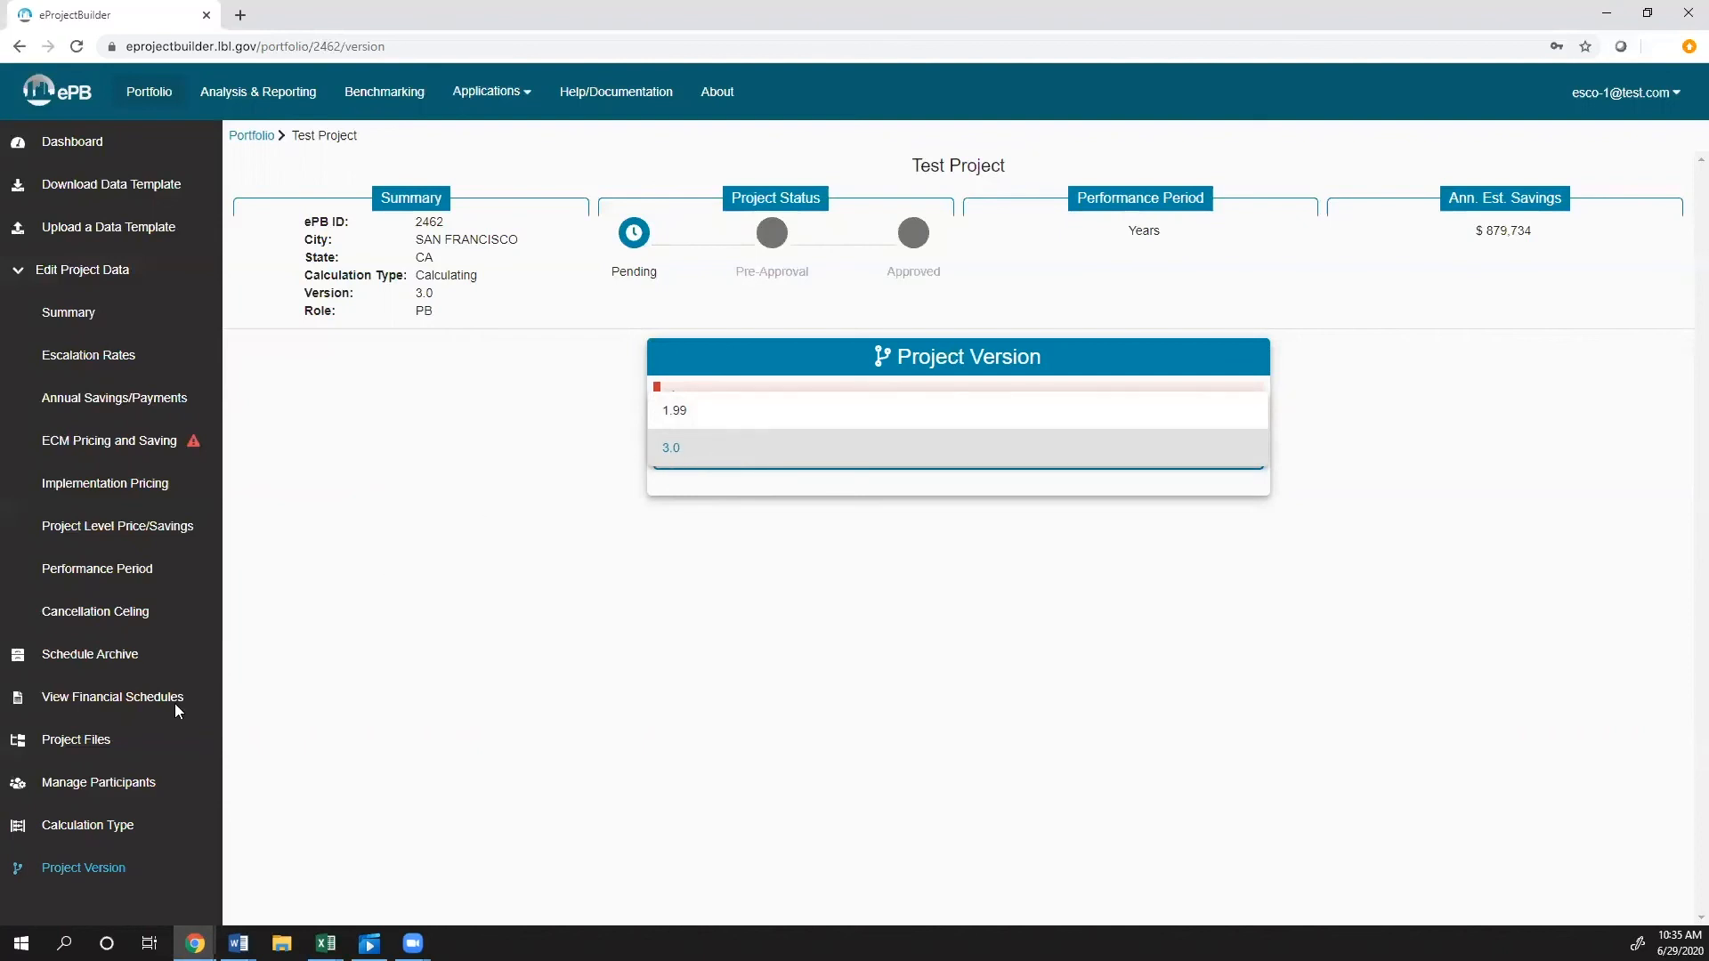
pyautogui.click(142, 663)
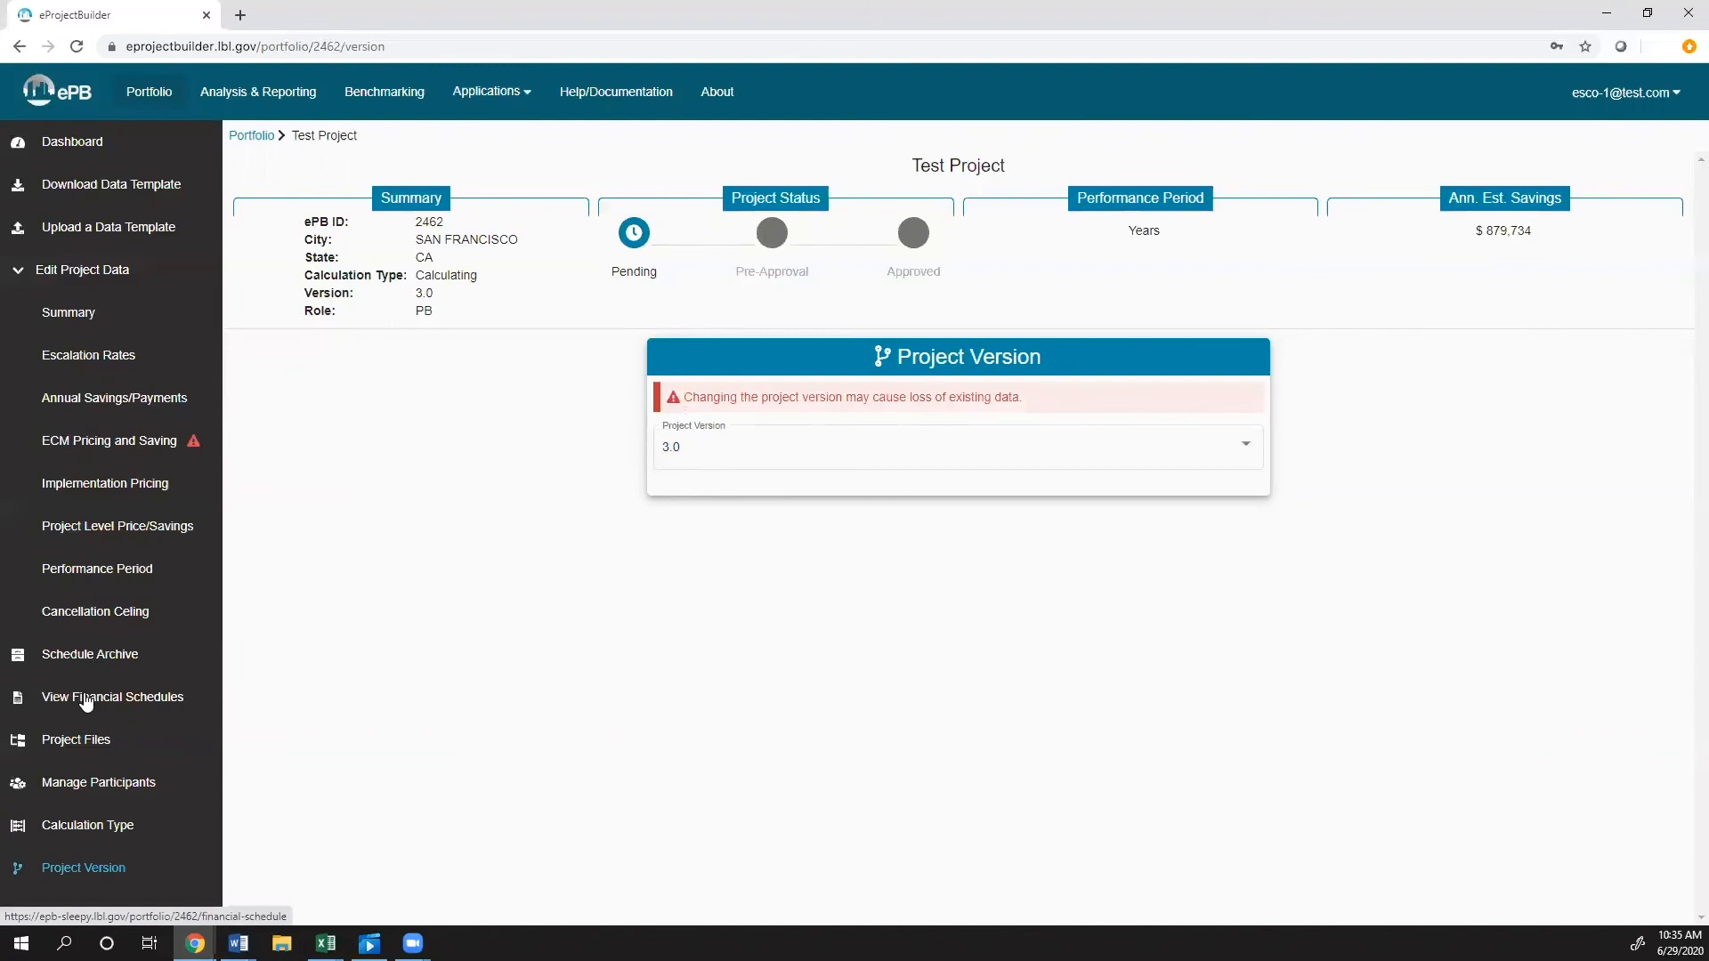
# View Test Project's financial schedules, project files and M&V summary.
pyautogui.click(87, 702)
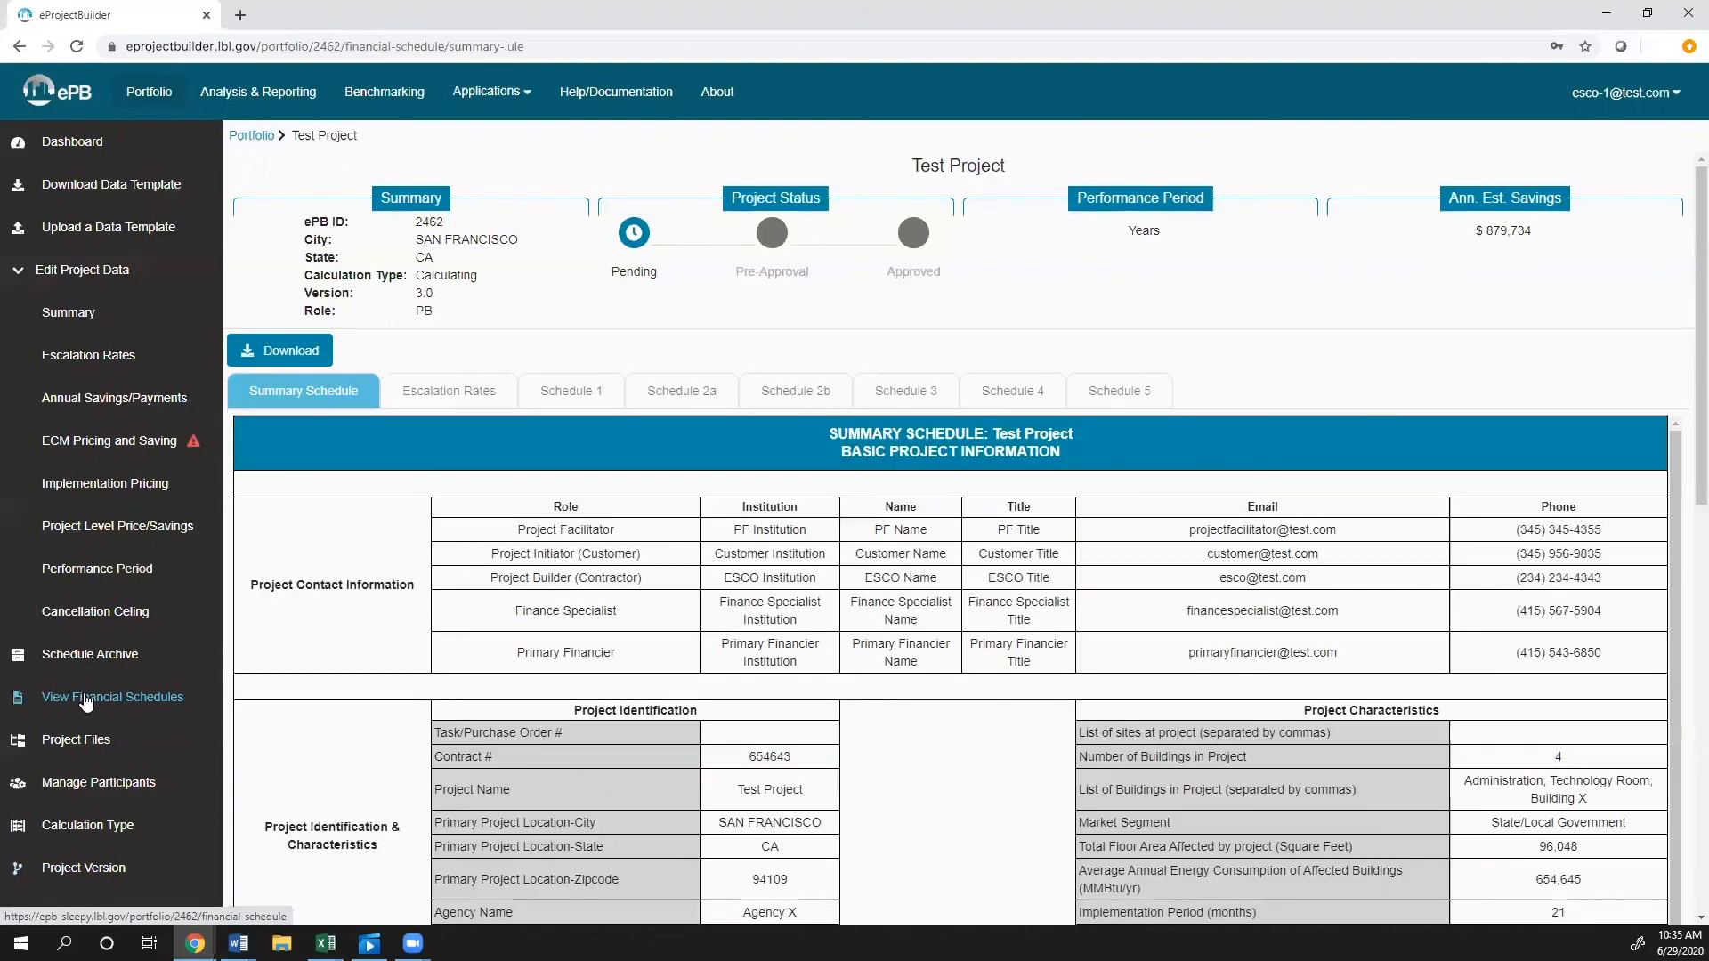
pyautogui.click(68, 746)
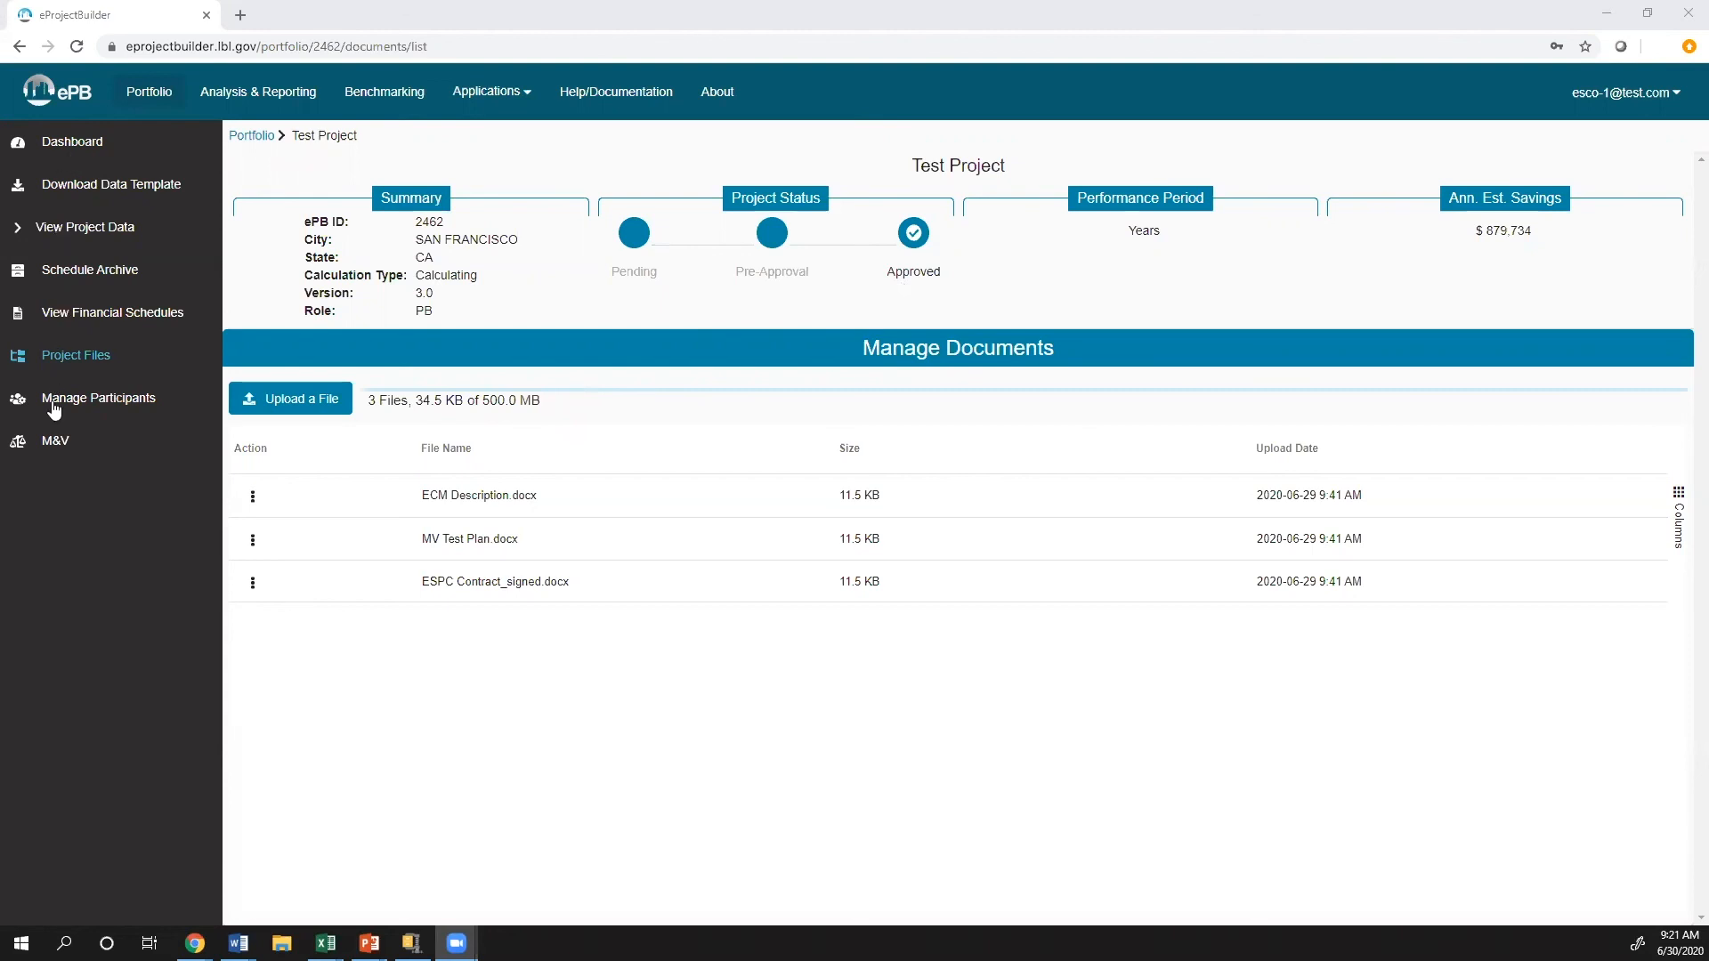
pyautogui.click(55, 443)
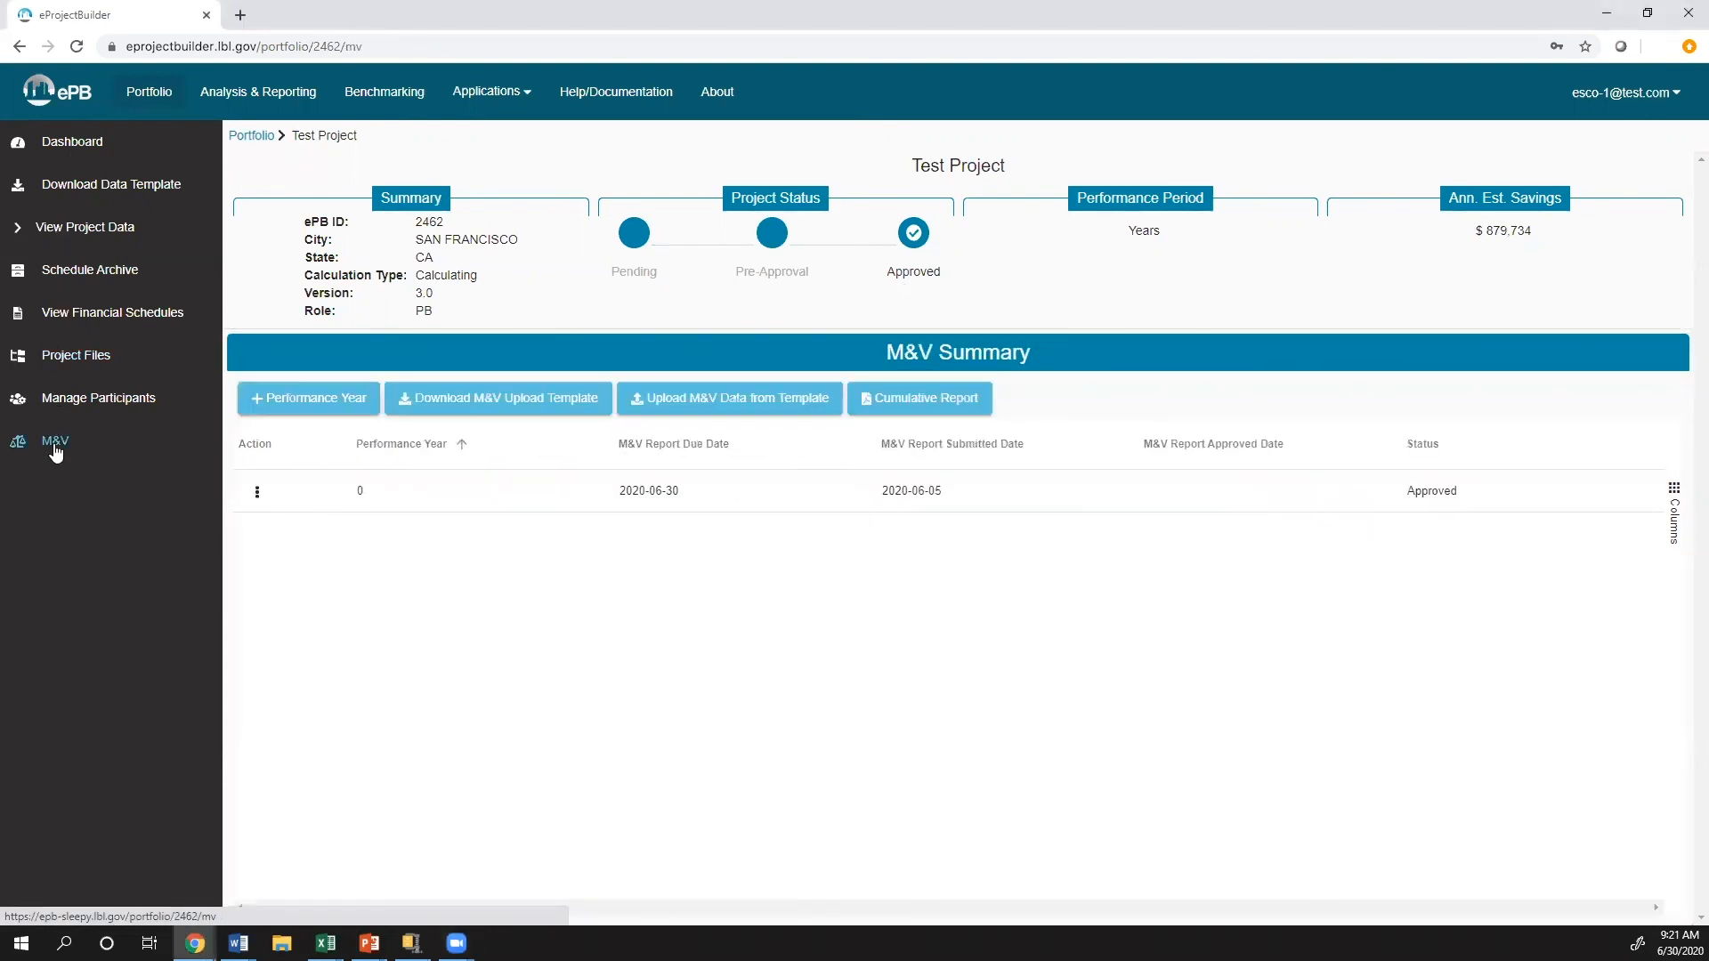